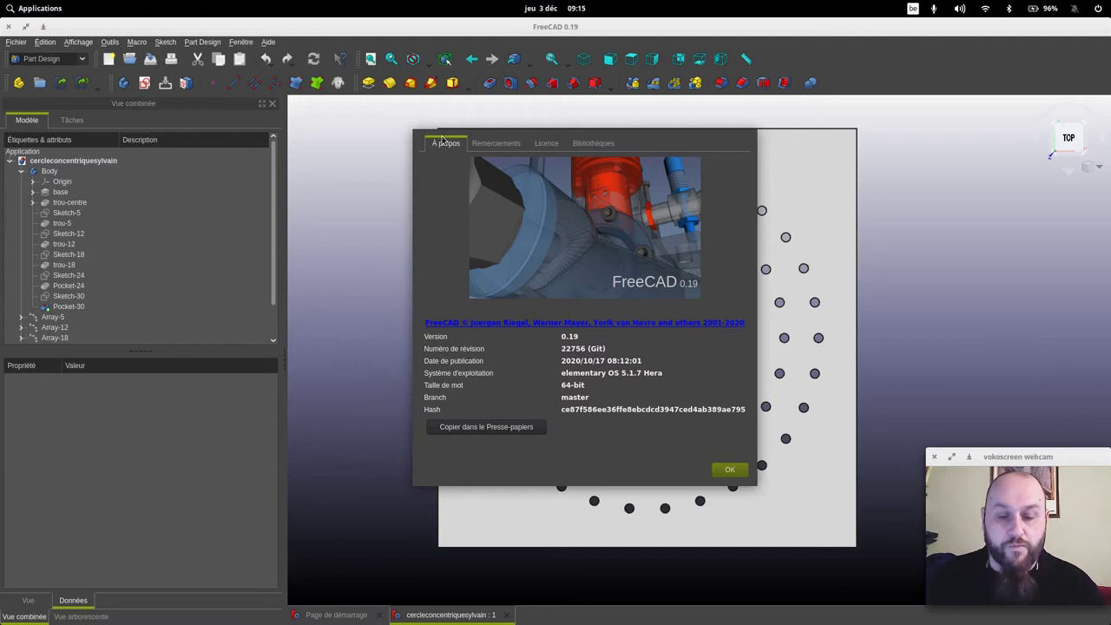
Dismiss the About FreeCAD dialog and create a new empty document.
left_click(731, 469)
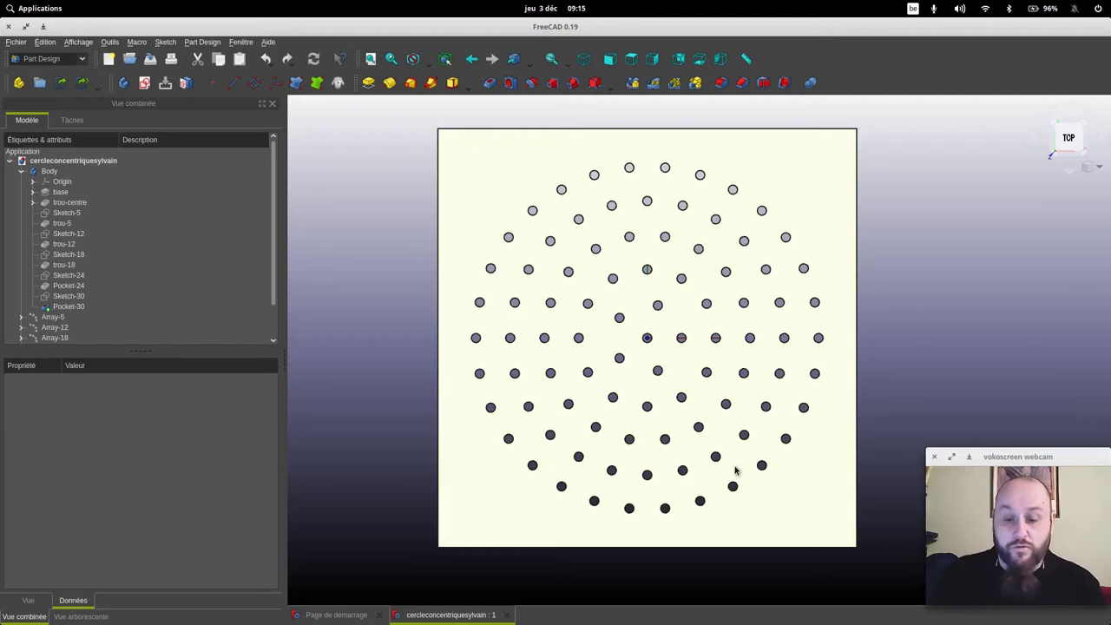
left_click(108, 59)
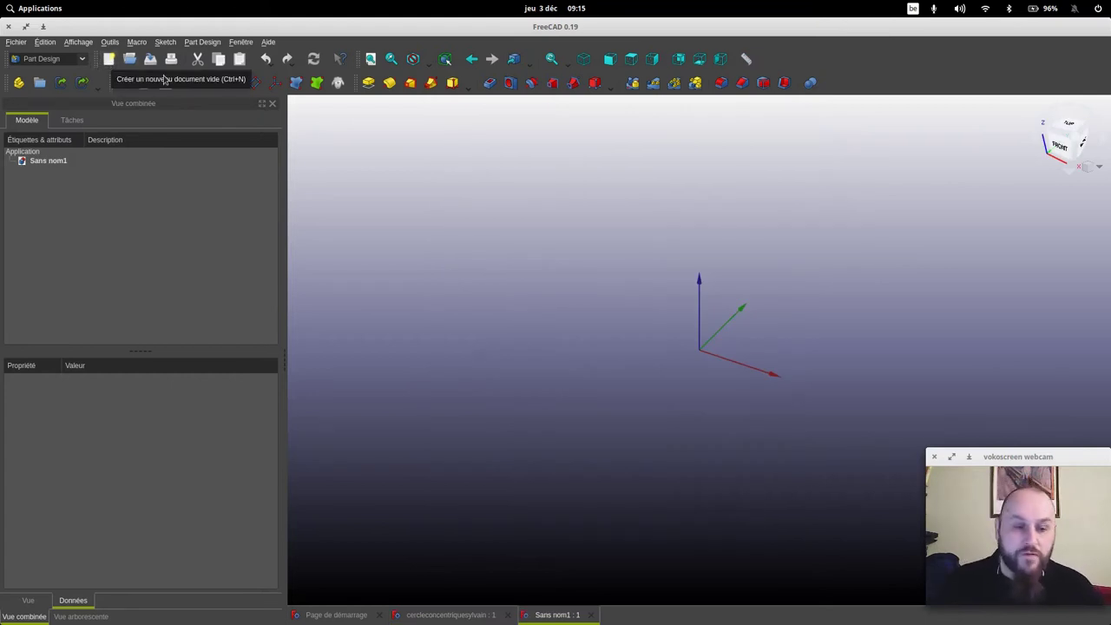
Switch to the Top view and start a Part Design sketch on XY_Plane.
left_click(1072, 127)
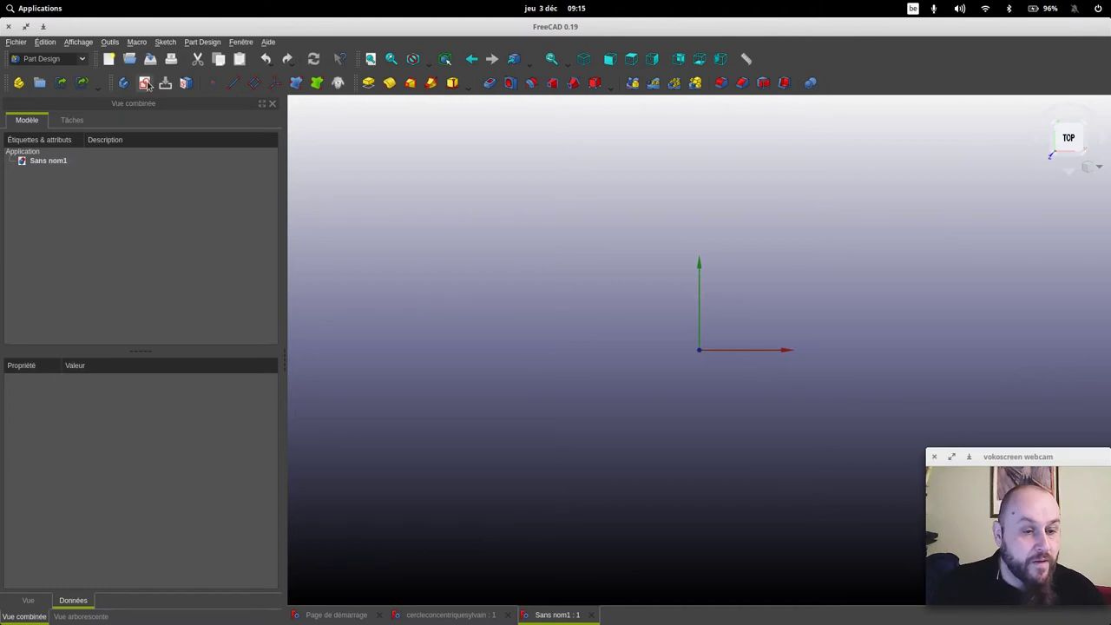
left_click(144, 83)
left_click(56, 199)
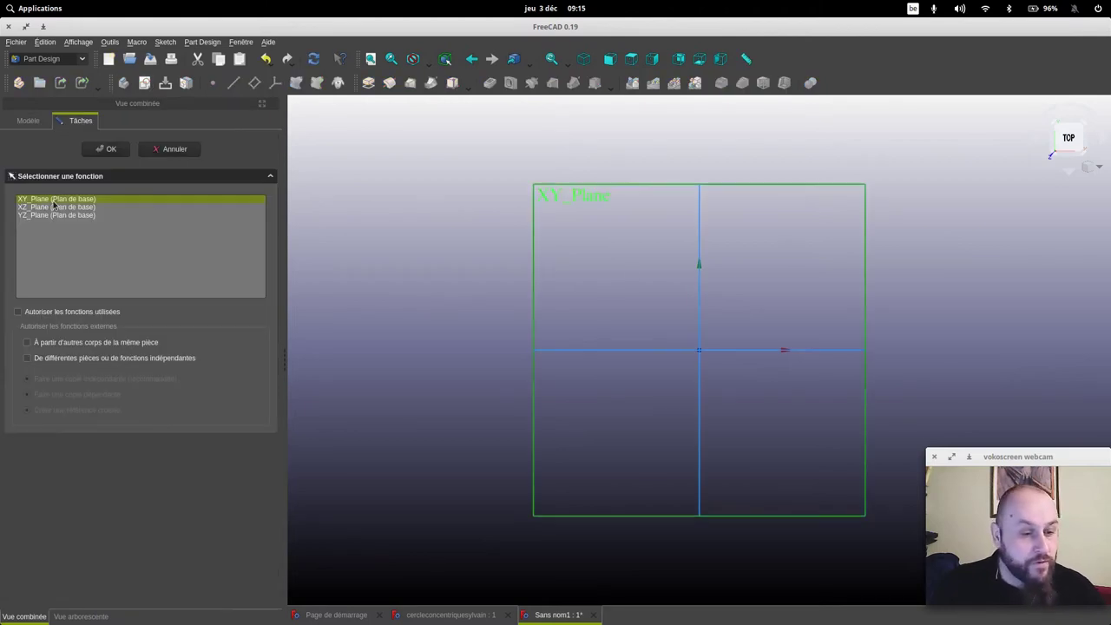
Confirm XY_Plane as support and draw a rectangle in the sketch.
left_click(106, 148)
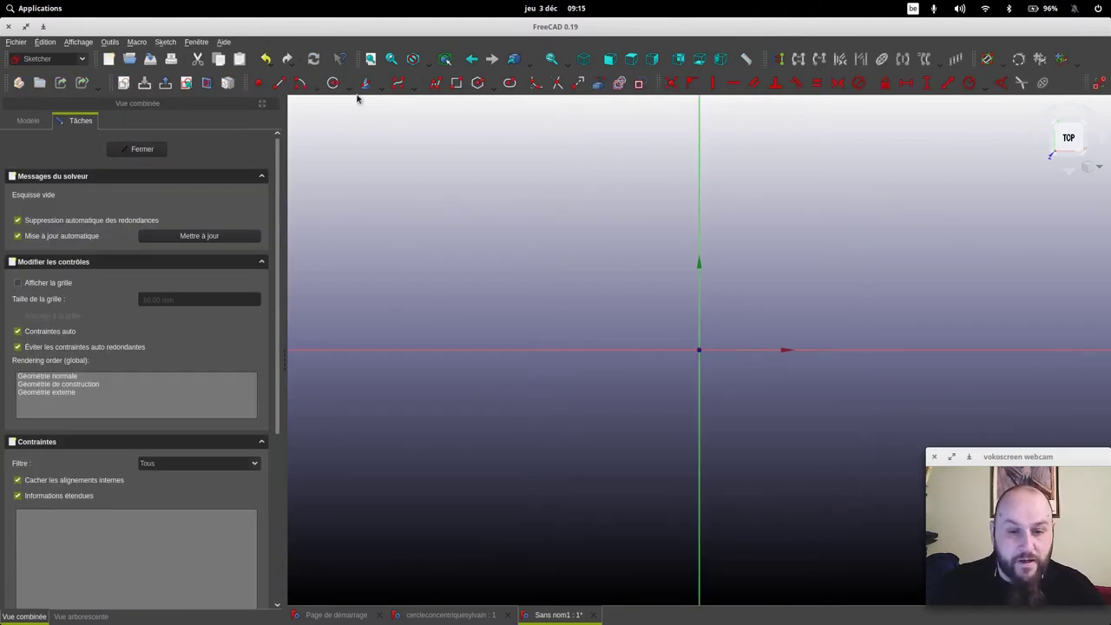
left_click(457, 82)
left_click(405, 160)
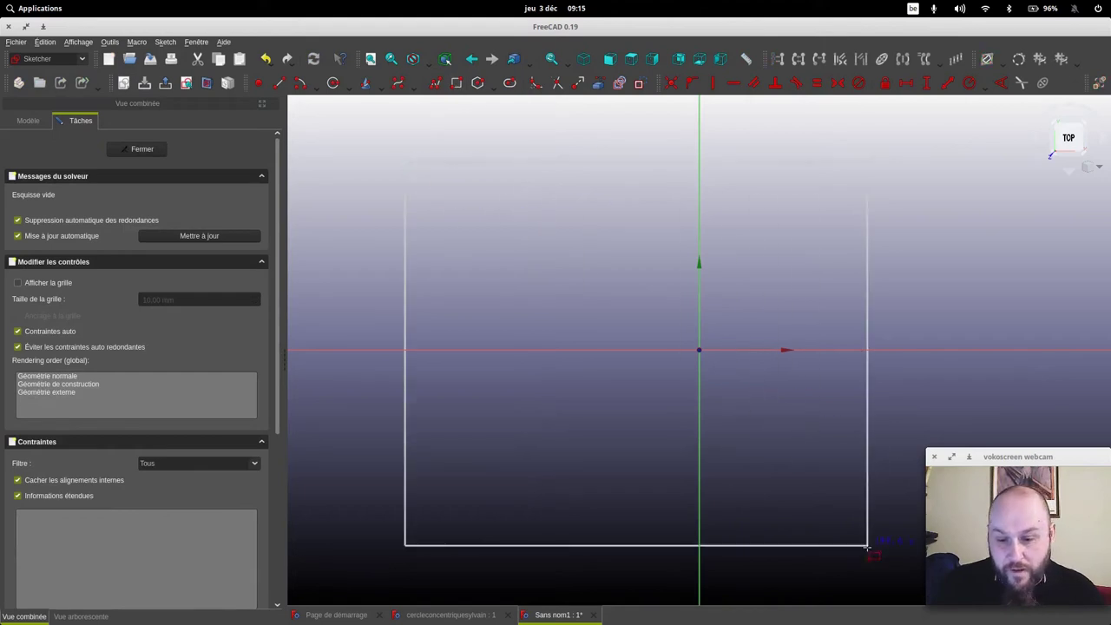
left_click(889, 575)
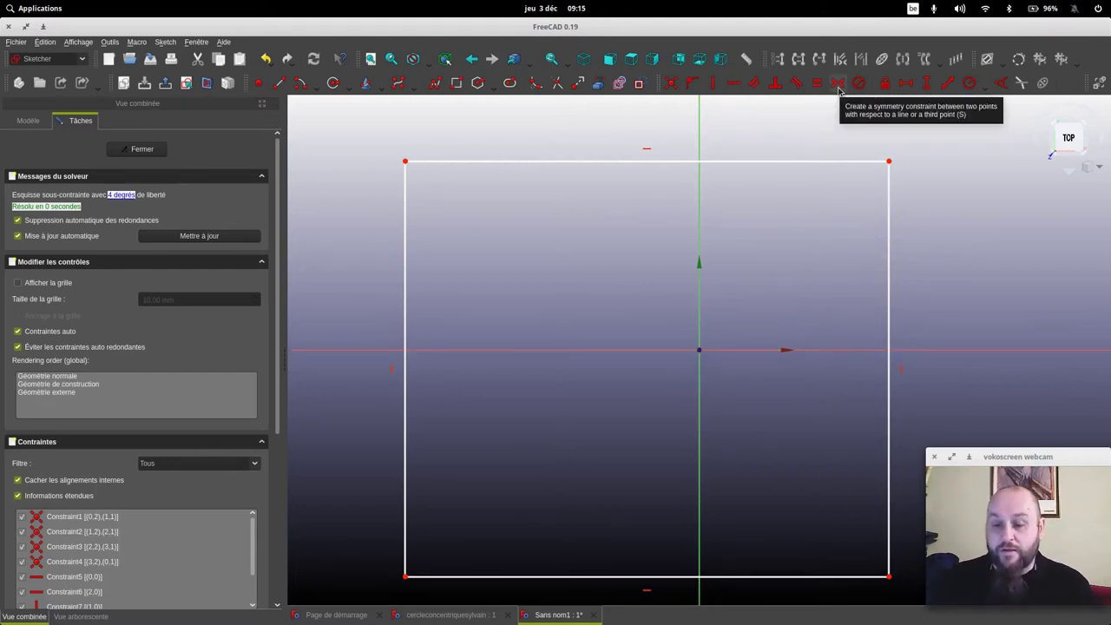
Make the rectangle's two top corners symmetric about the vertical axis.
left_click(837, 85)
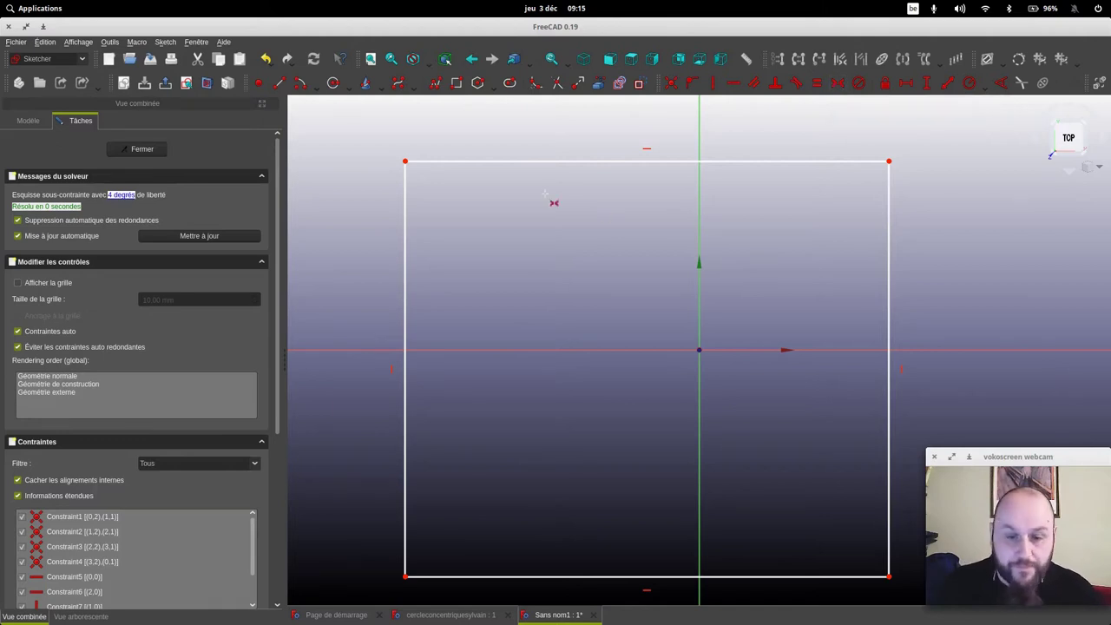
left_click(406, 162)
left_click(699, 134)
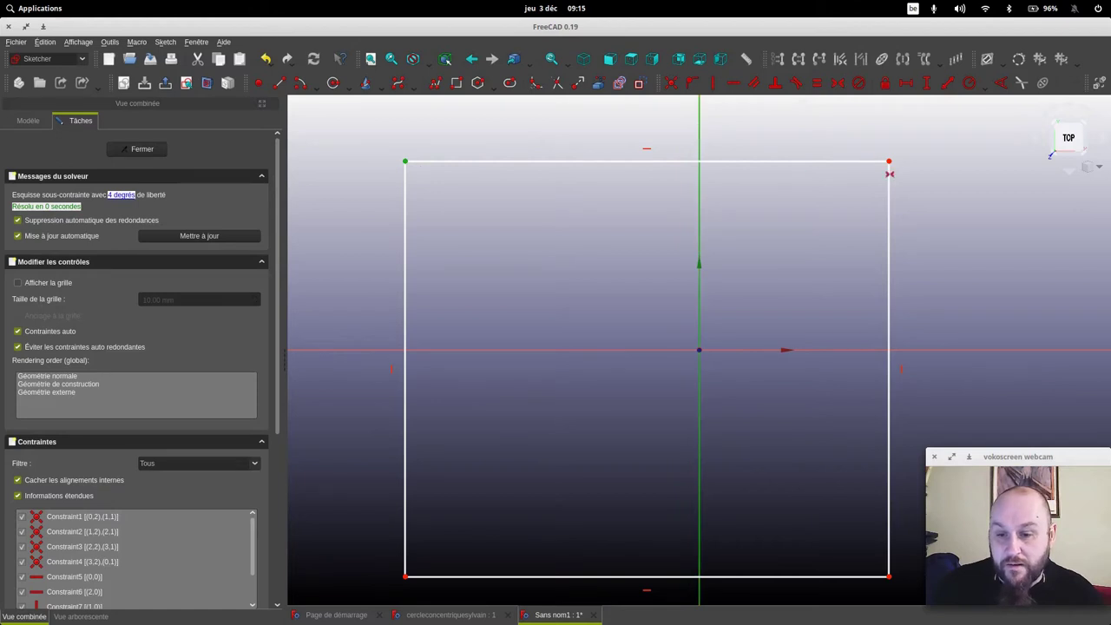
left_click(890, 164)
right_click(890, 163)
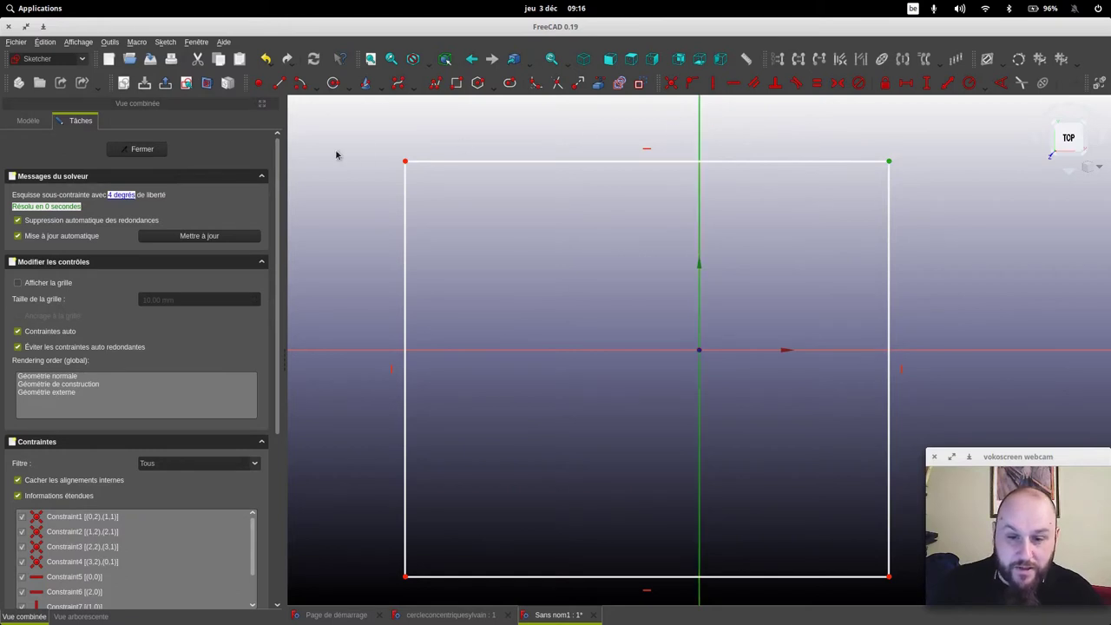
Make the left corners symmetric about the horizontal axis to centre the rectangle.
left_click(405, 163)
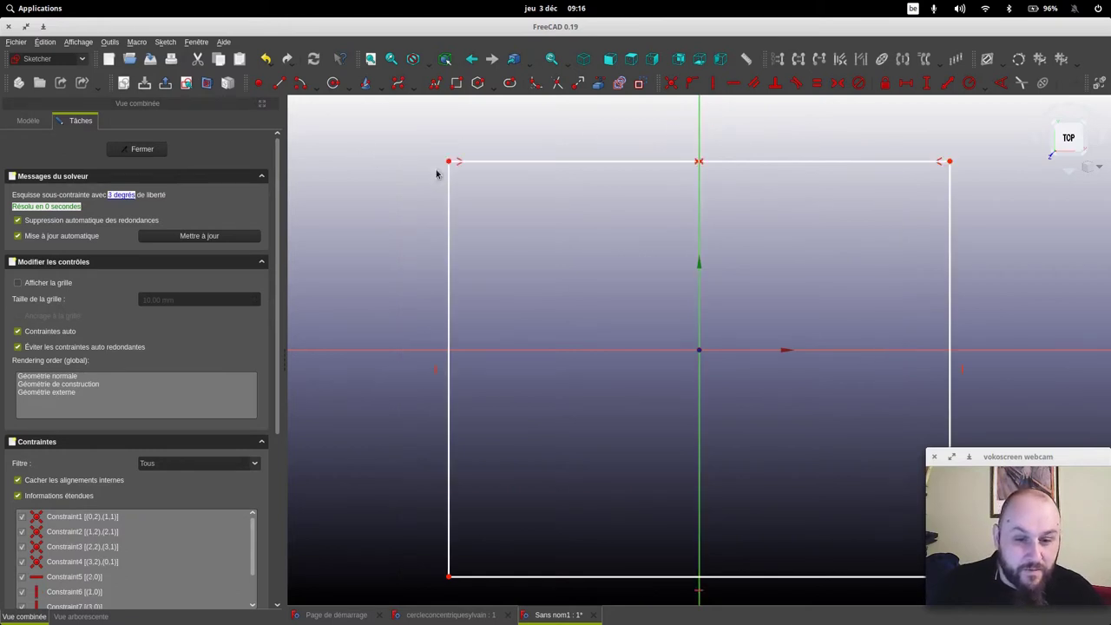
left_click(449, 161)
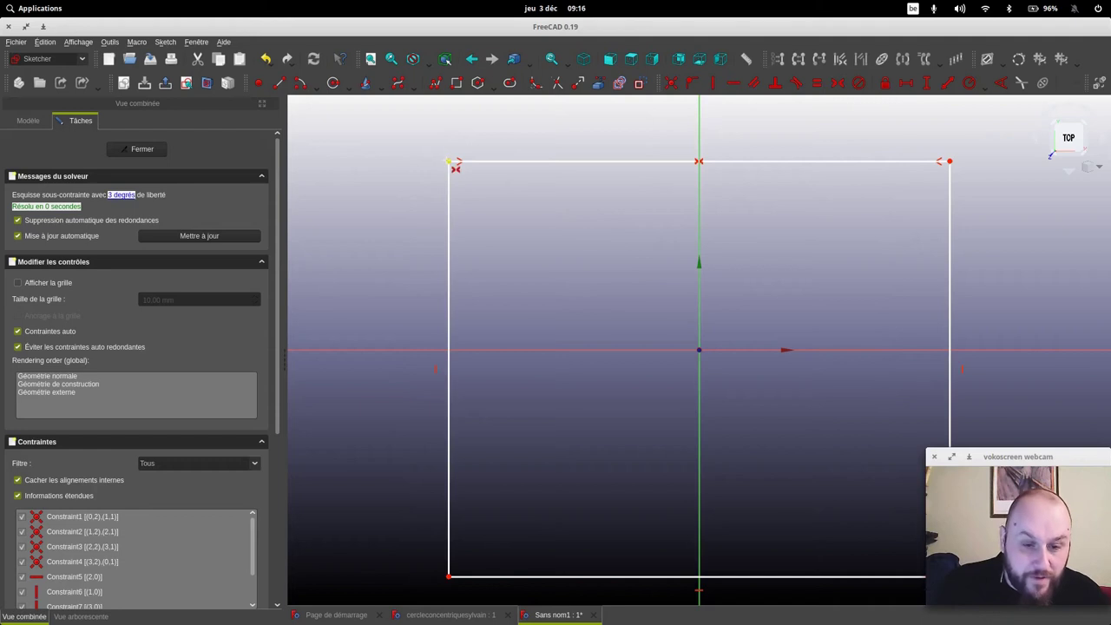
left_click(378, 349)
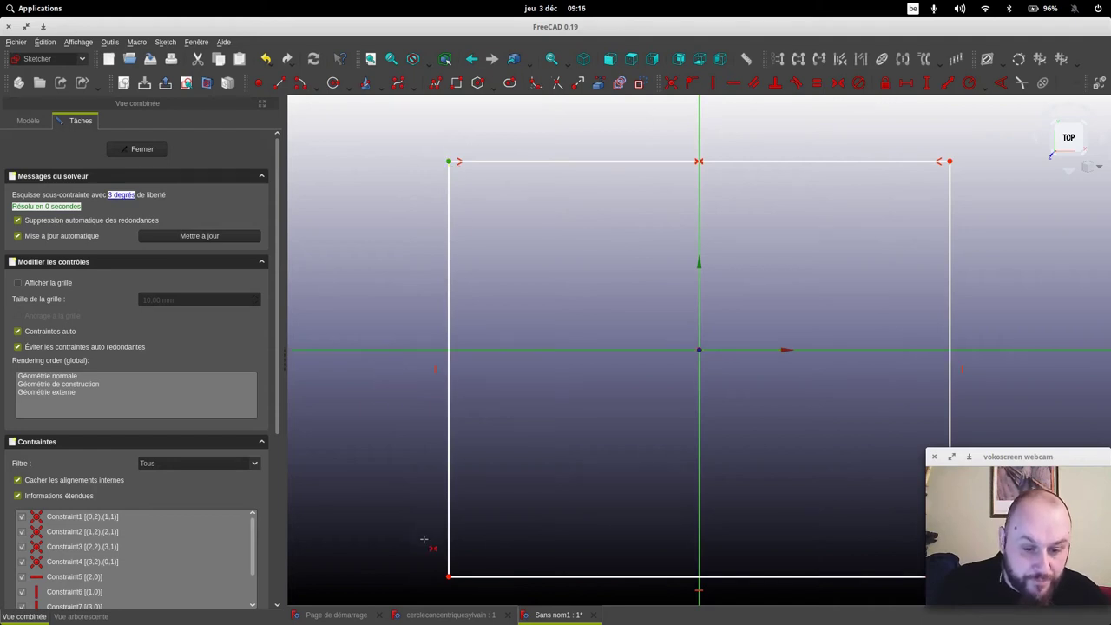
left_click(449, 577)
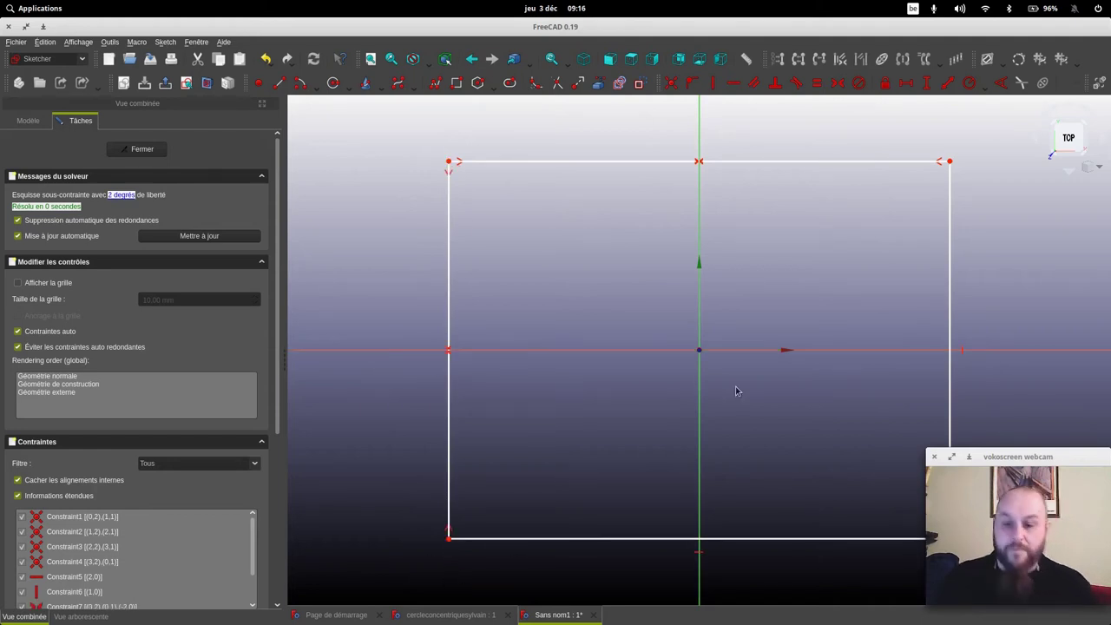
Constrain the rectangle's width and height to 100 mm each.
left_click(905, 82)
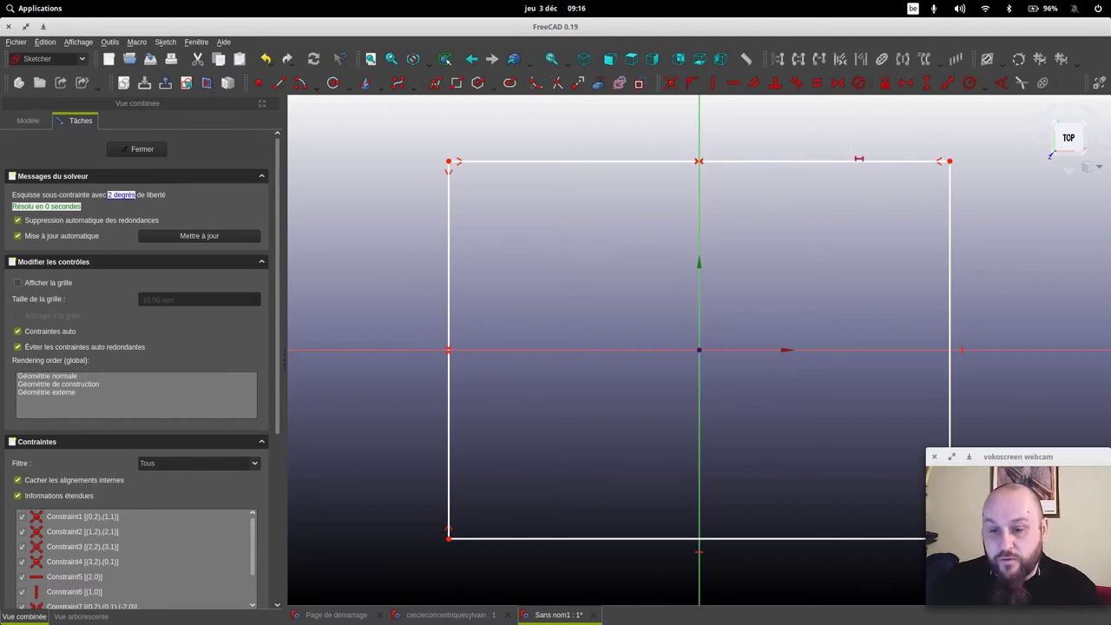
left_click(853, 161)
type("10")
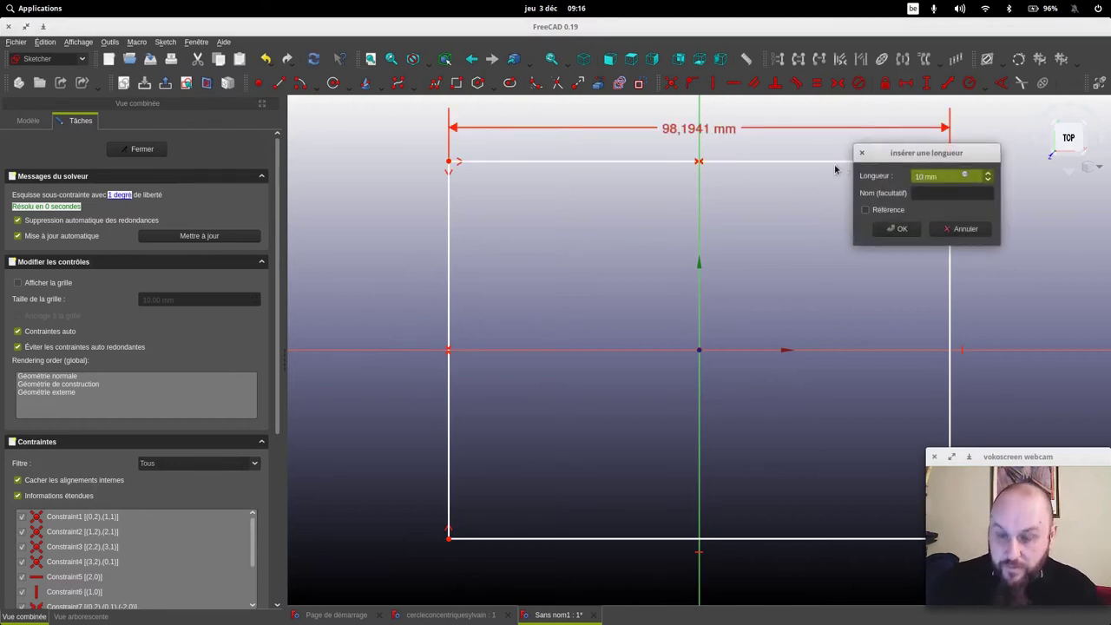
key("Return")
left_click(926, 82)
left_click(444, 265)
type("100")
key("Return")
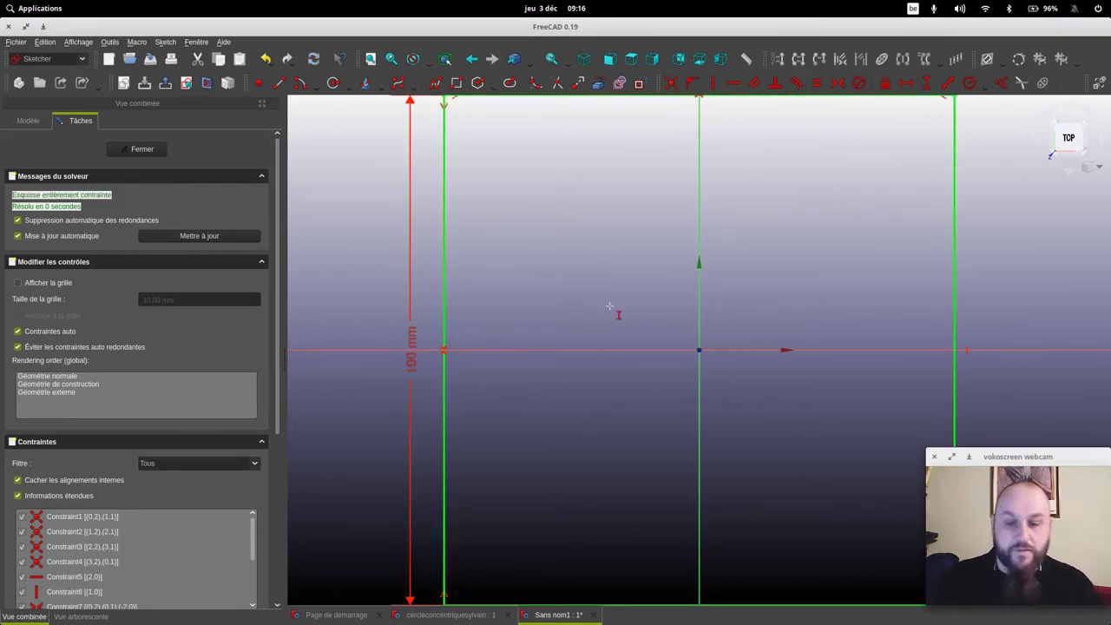
scroll(631, 330, "down", 3)
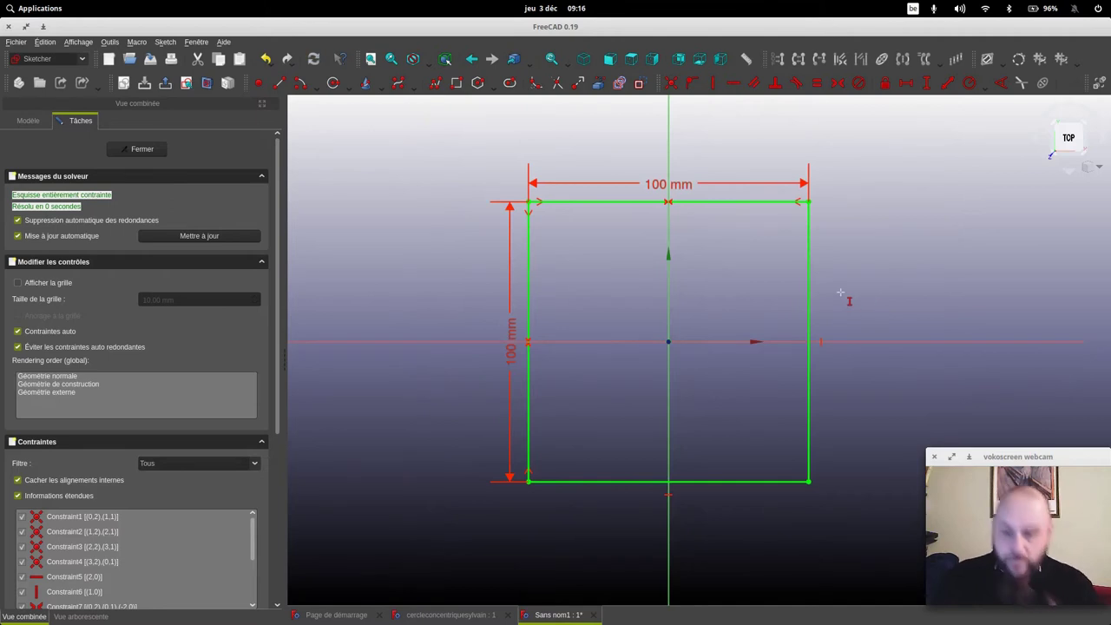
Close the sketch and pad it into a 5 mm thick plate.
left_click(142, 149)
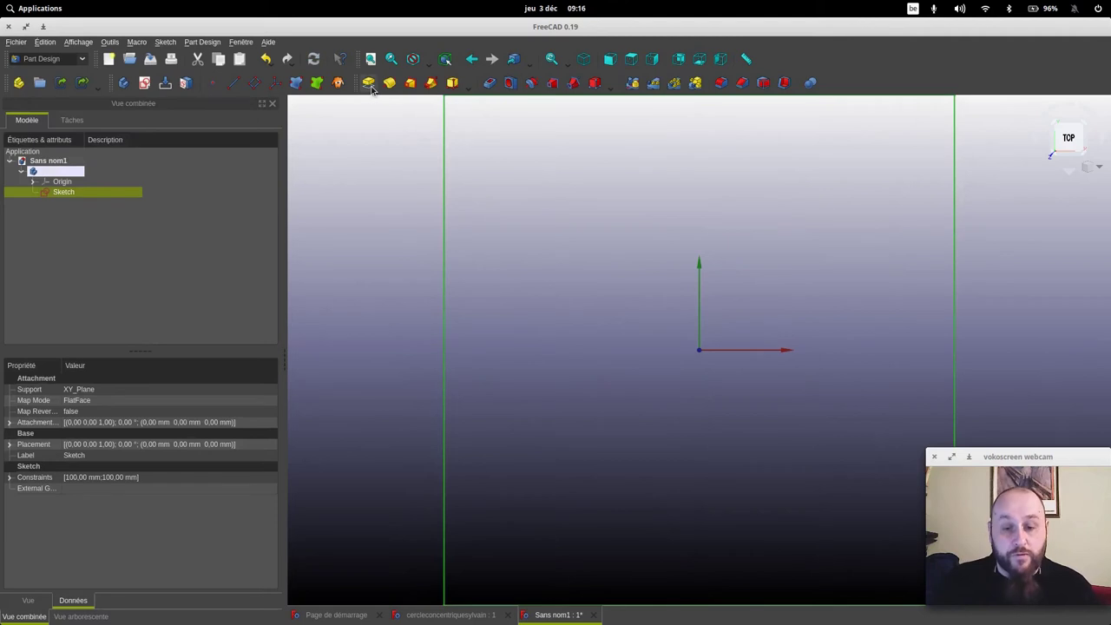
left_click(367, 84)
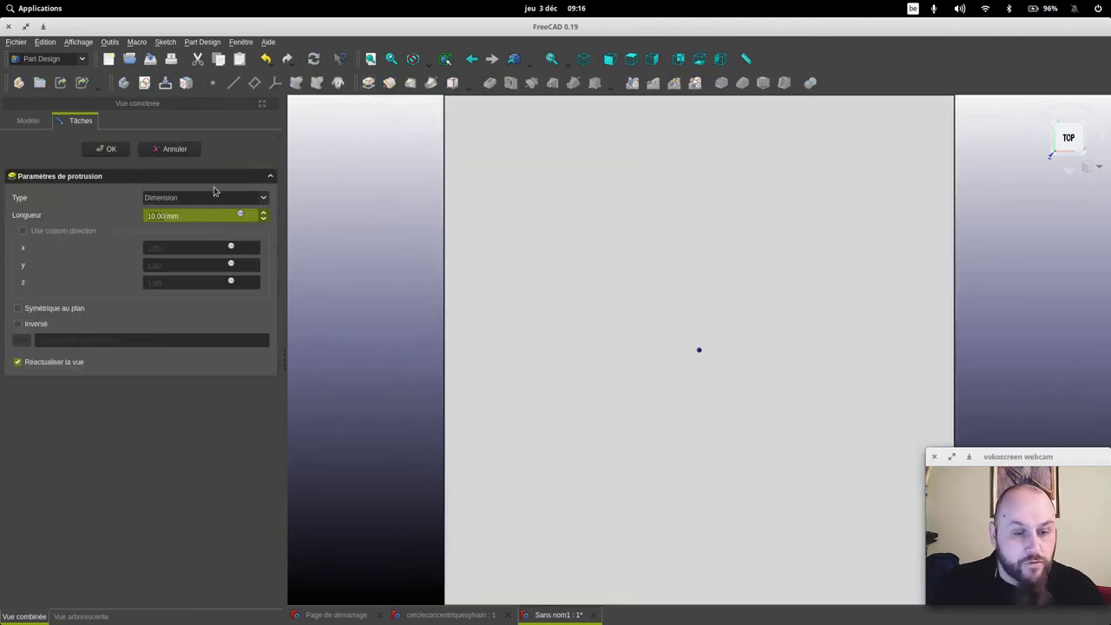
type("5")
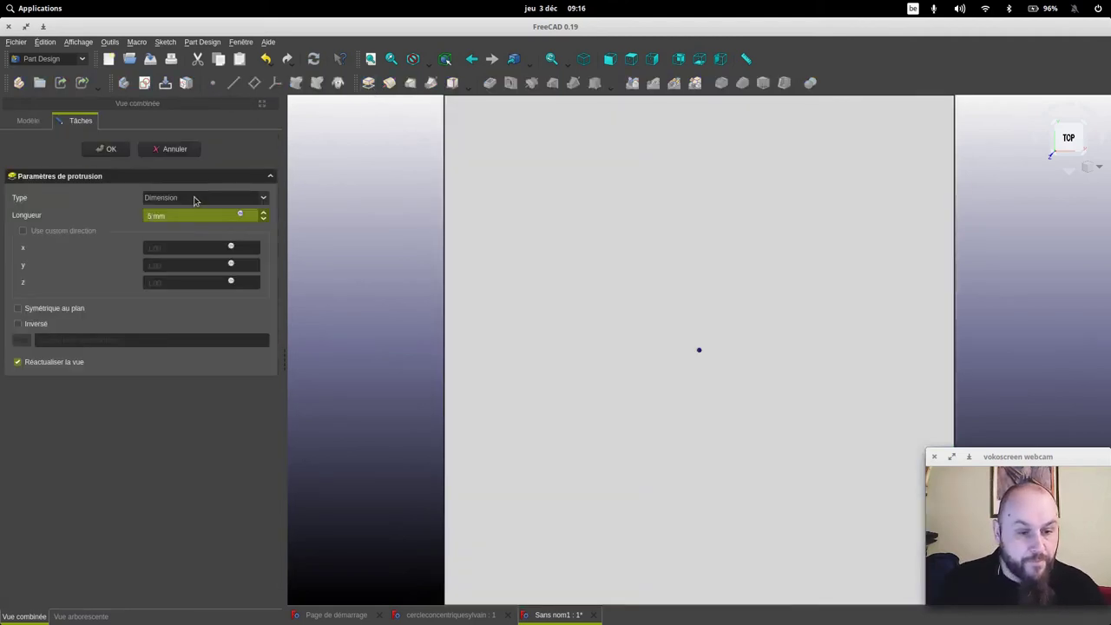
key("Return")
Inspect the plate's thickness, return to Top view, and select its top face.
scroll(752, 308, "down", 4)
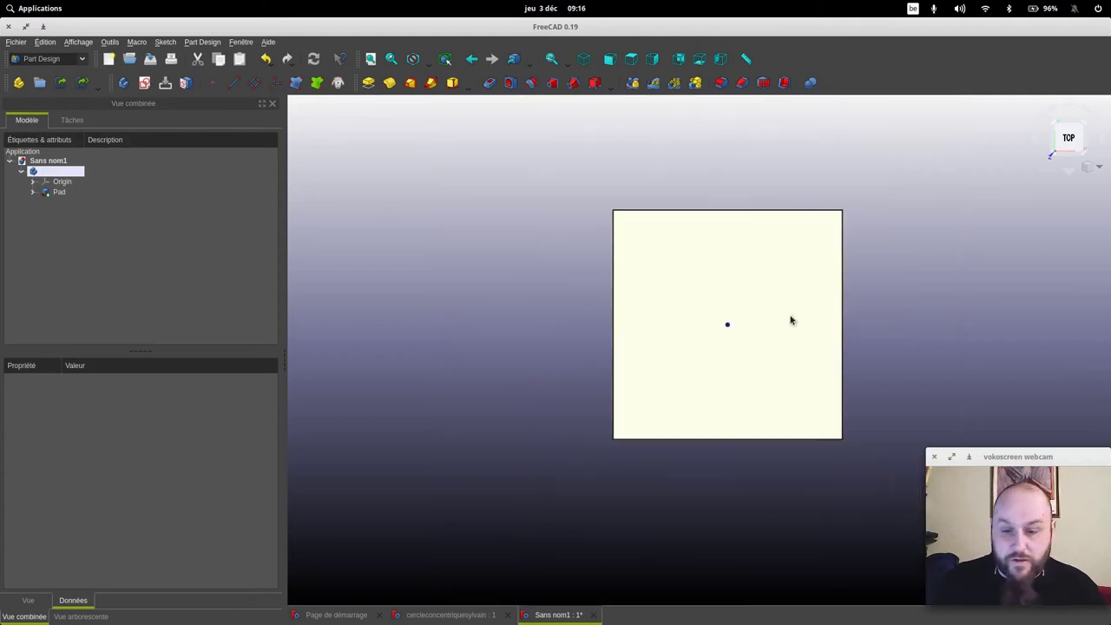
mouse_move(791, 342)
middle_mouse_down()
mouse_move(689, 280)
mouse_move(744, 278)
mouse_move(716, 297)
middle_mouse_up()
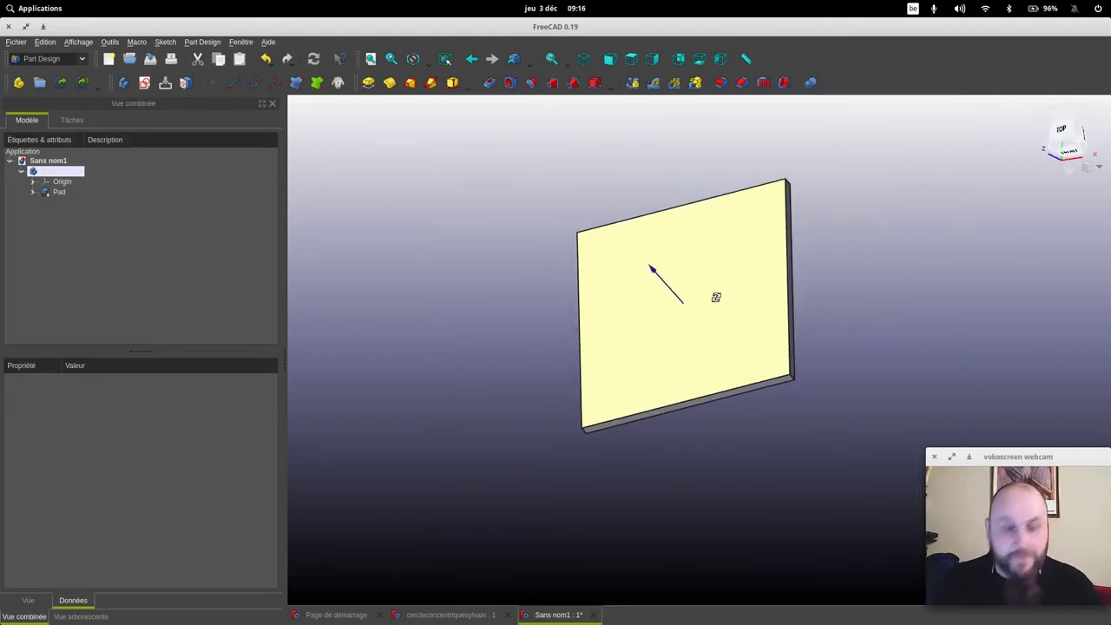
left_click(1062, 130)
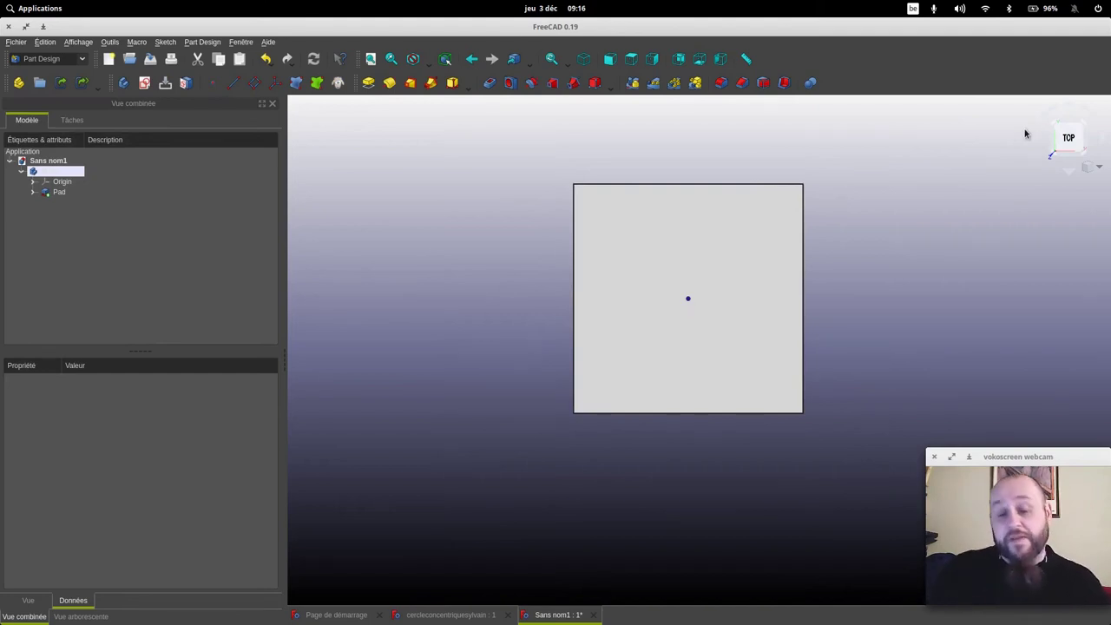
scroll(758, 344, "up", 3)
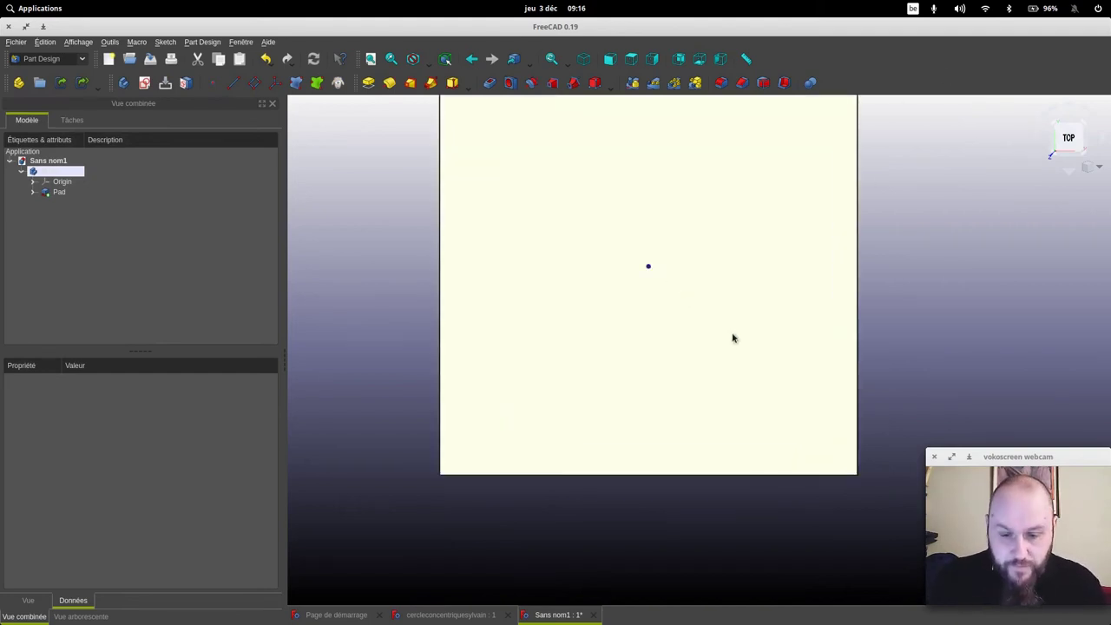
middle_click_drag(724, 255, 731, 327)
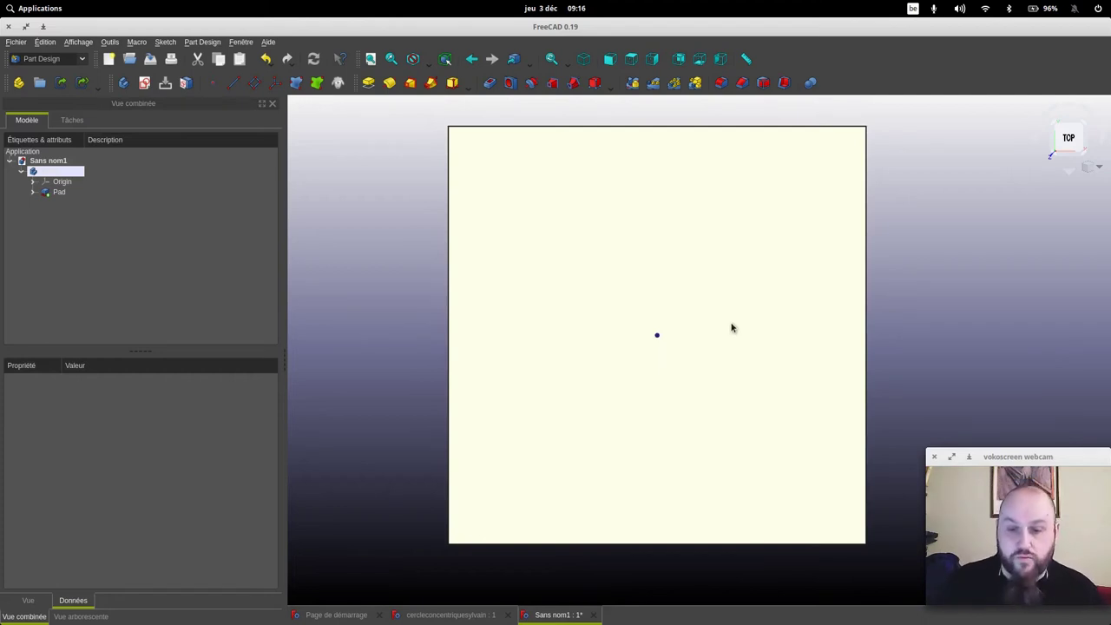
left_click(631, 191)
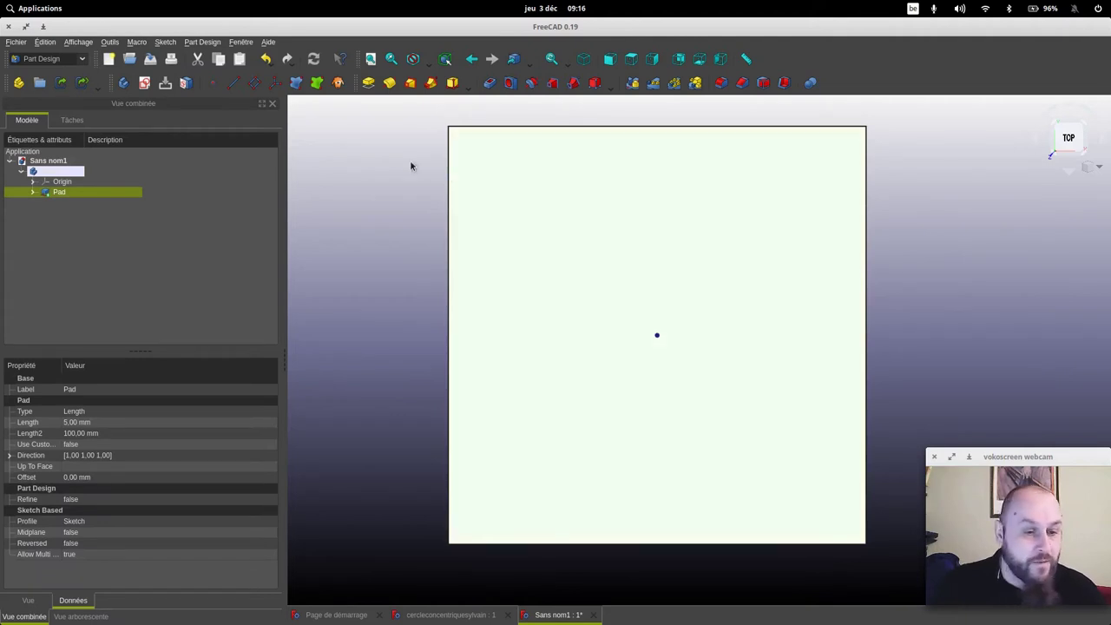
Sketch a circle at the origin on the top face, constrain its radius to 2 mm, and close.
left_click(145, 83)
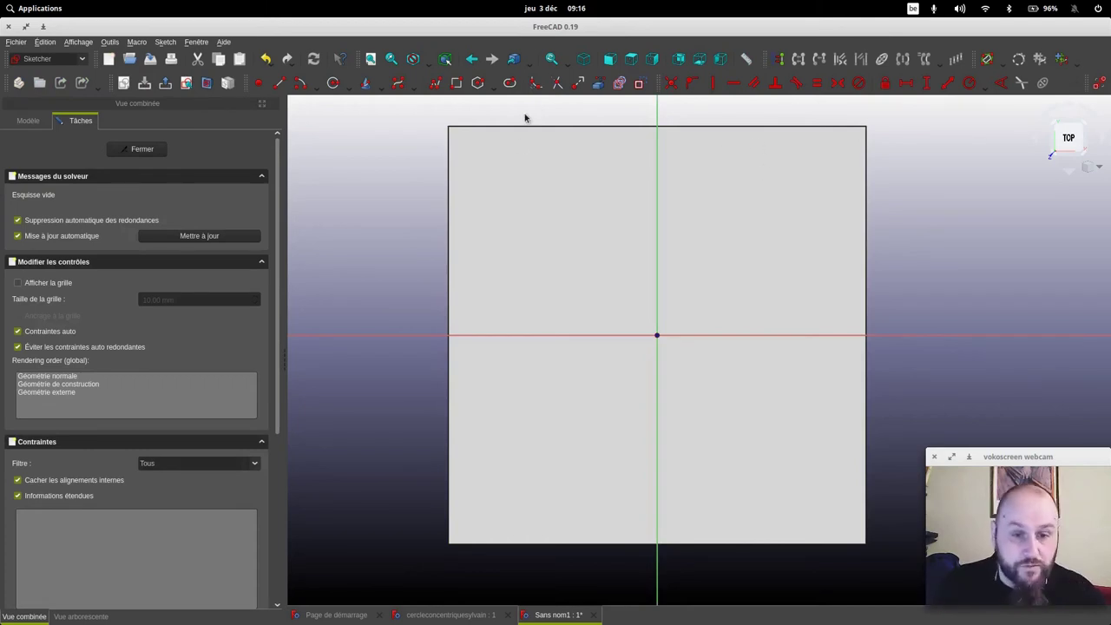
left_click(332, 83)
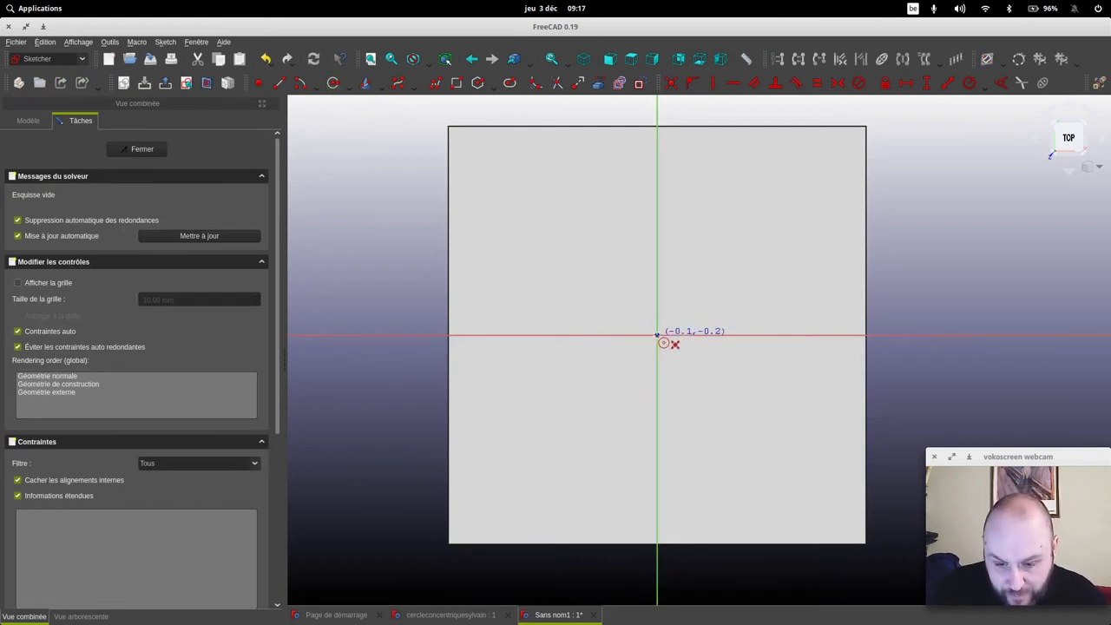
left_click(657, 335)
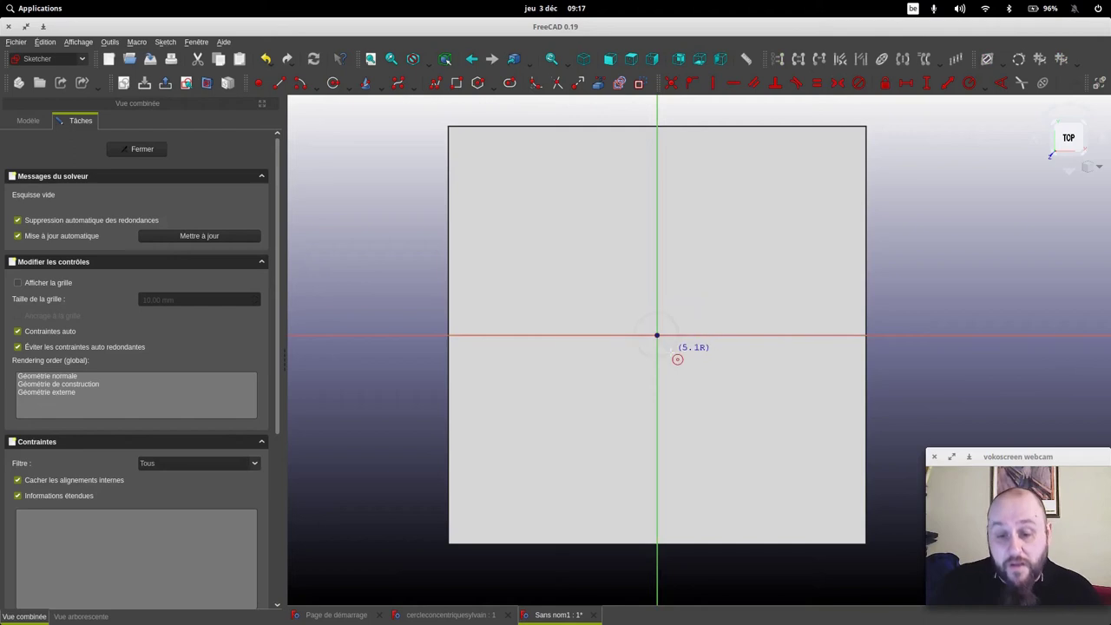
left_click(675, 352)
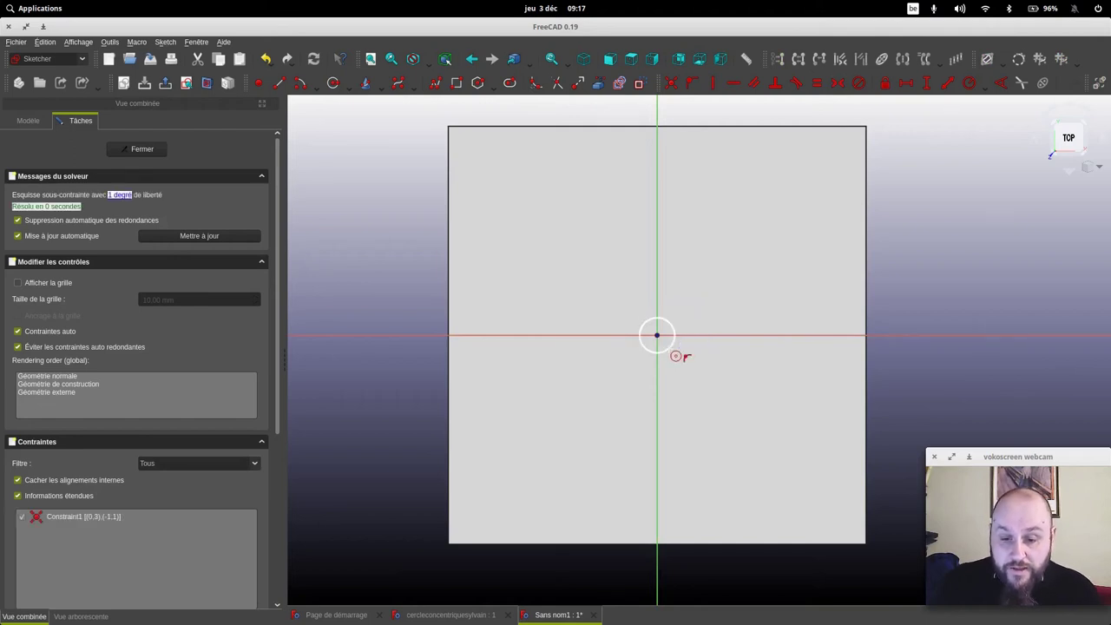
left_click(984, 84)
left_click(664, 321)
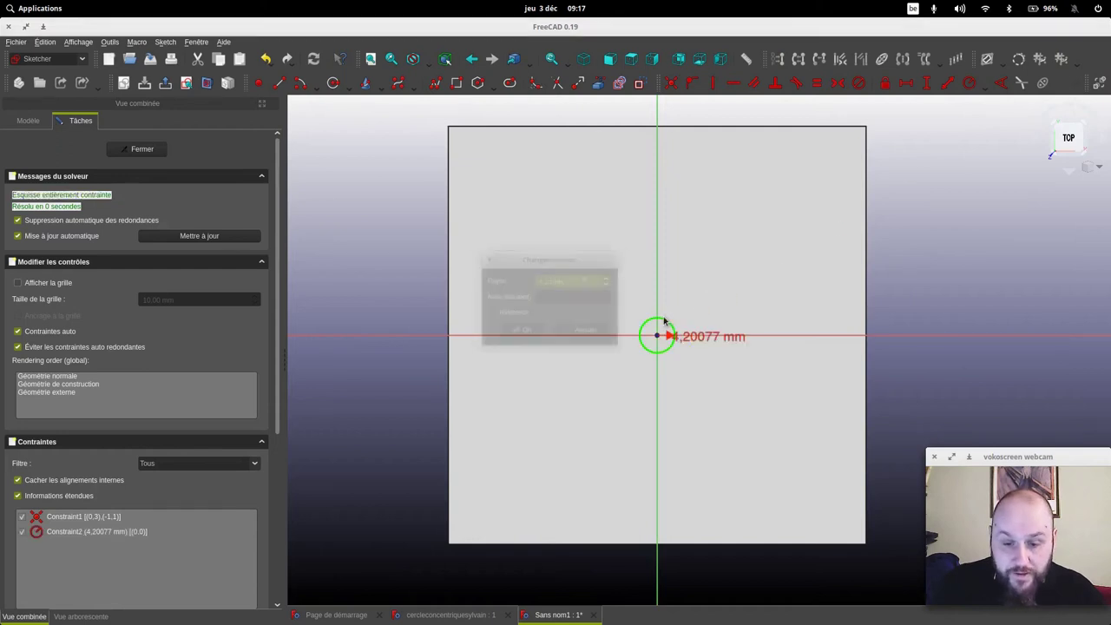
type("2")
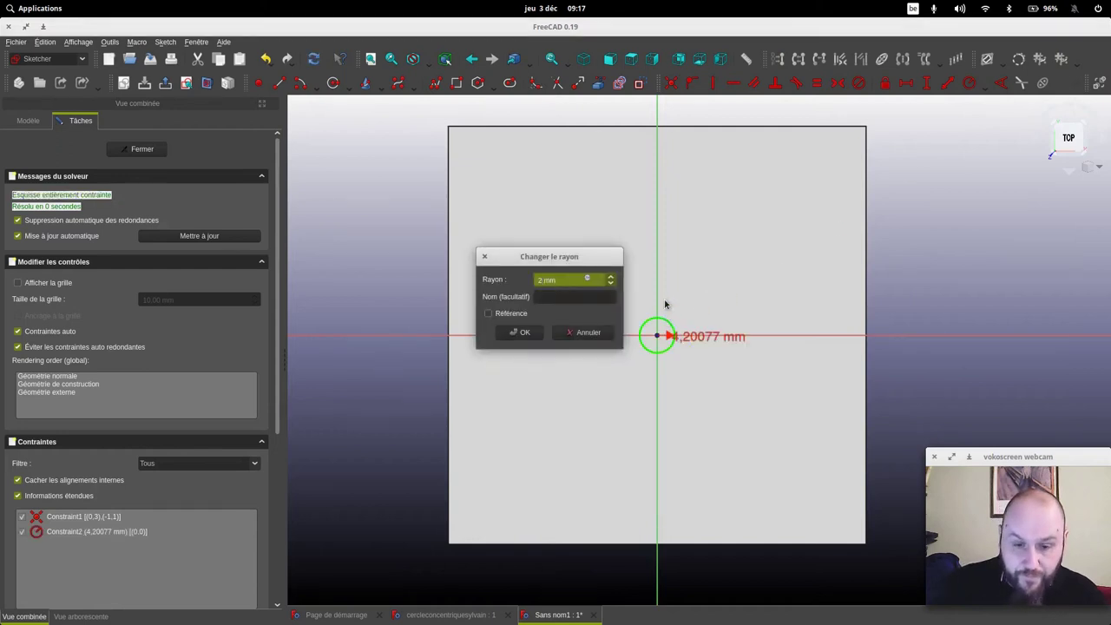
key("Return")
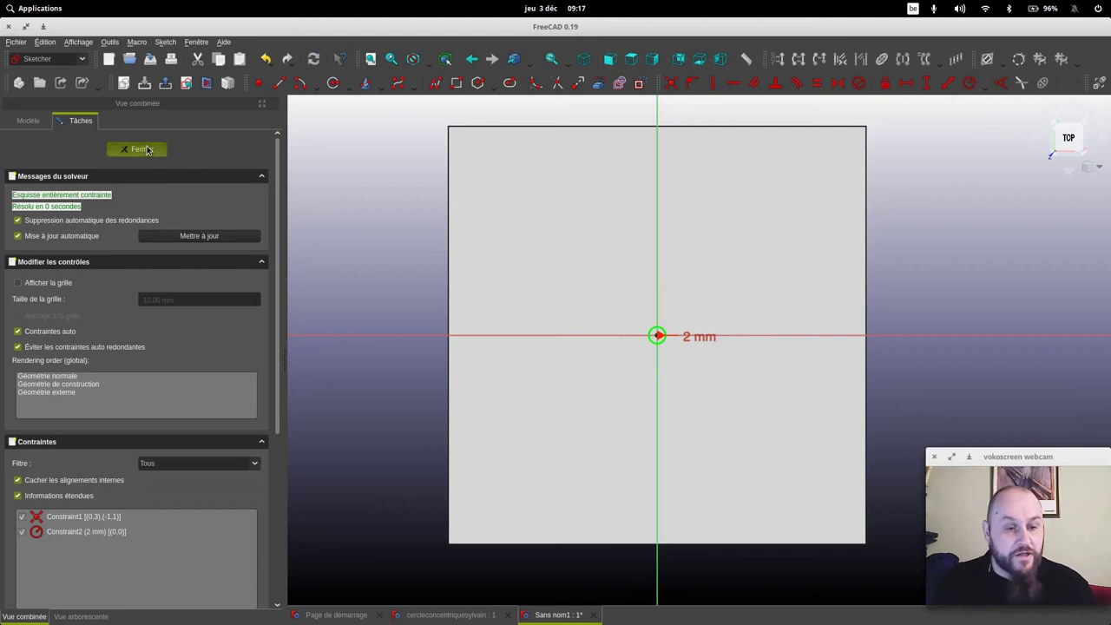
left_click(142, 149)
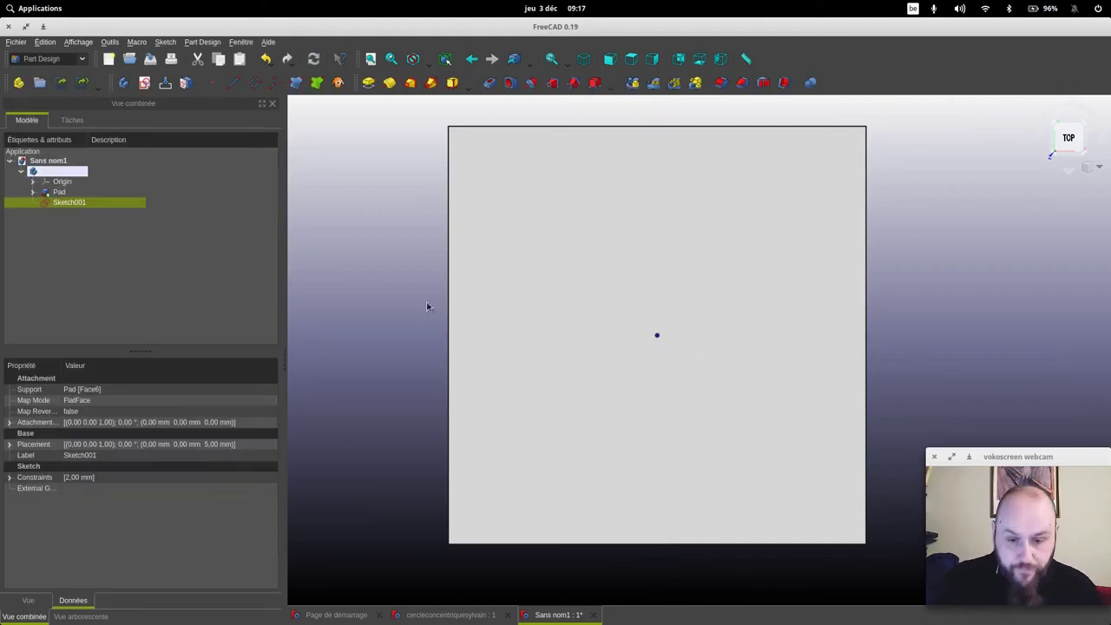
left_click(59, 192)
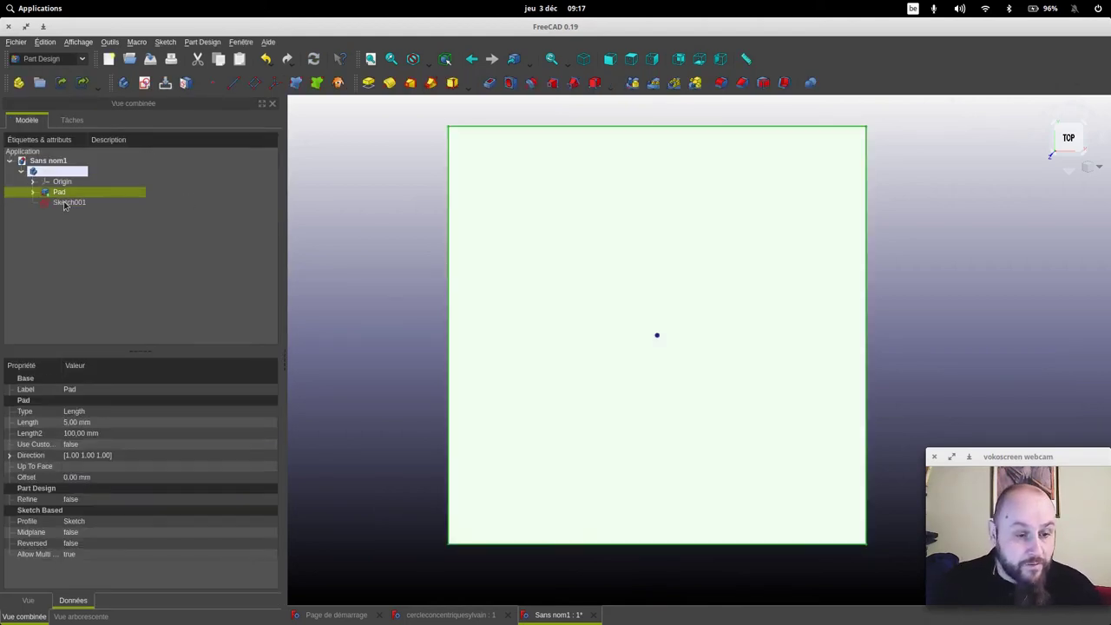
left_click(303, 275)
scroll(603, 320, "up", 3)
scroll(658, 329, "down", 1)
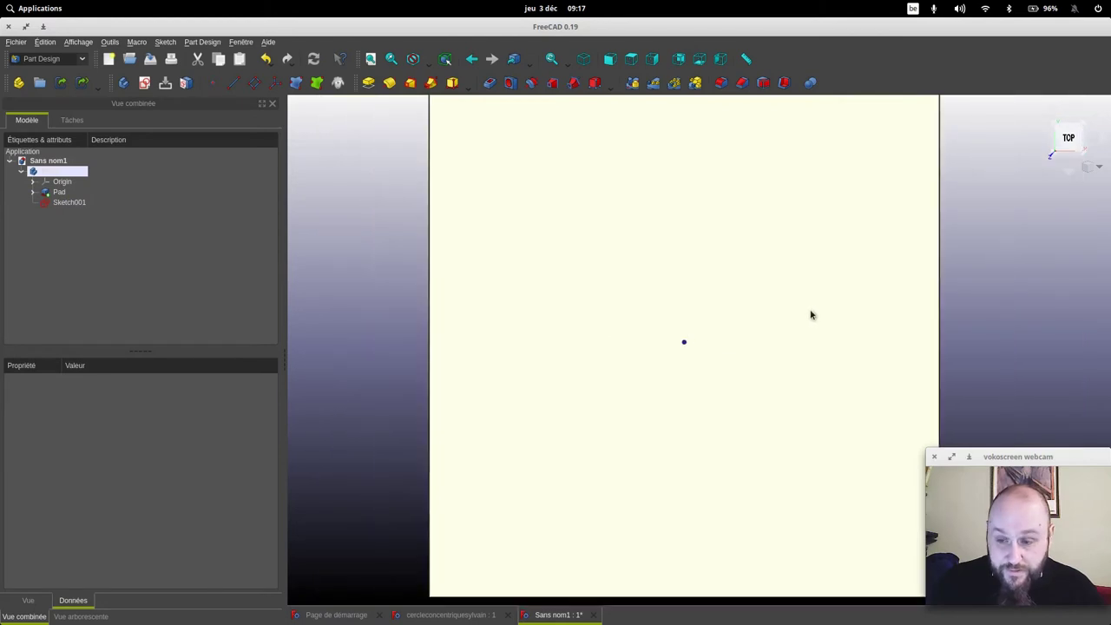
scroll(809, 311, "down", 2)
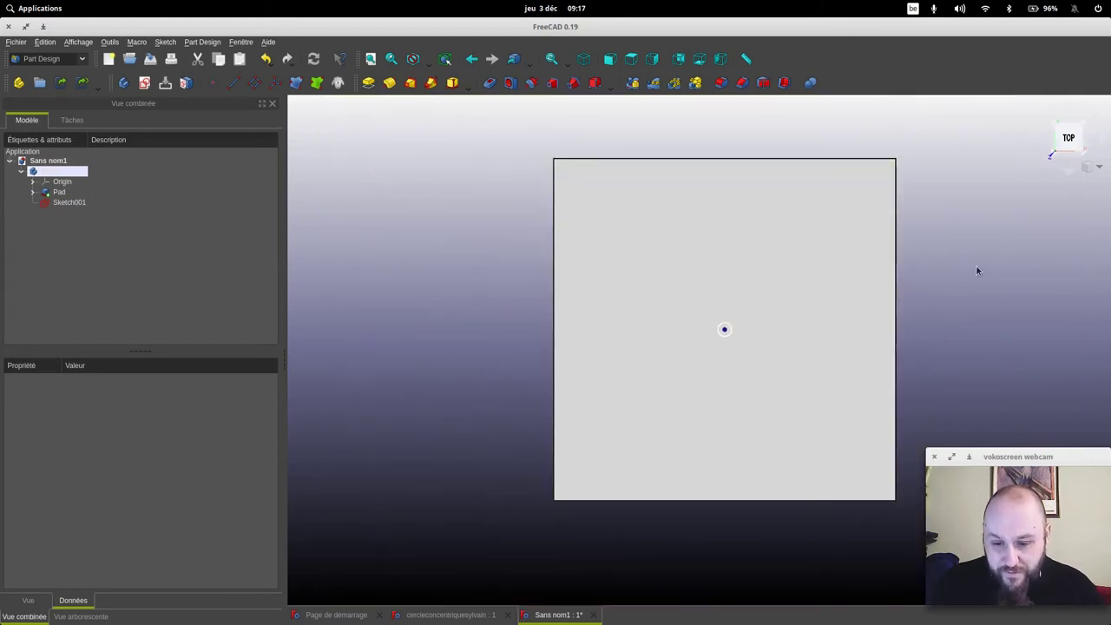
scroll(984, 262, "up", 2)
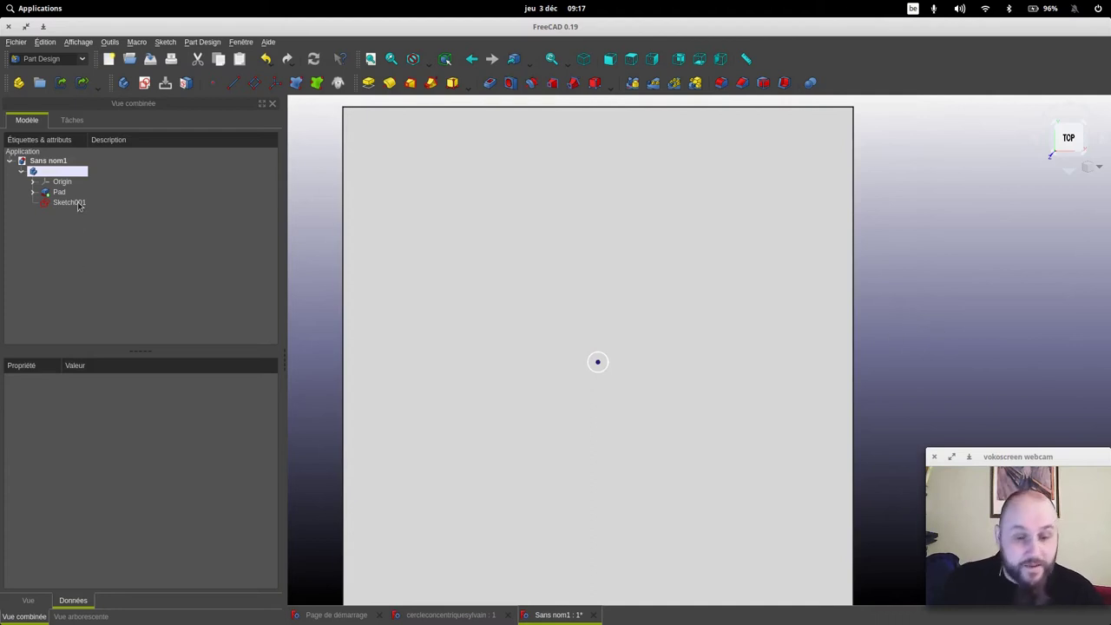
left_click(70, 203)
scroll(611, 357, "up", 1)
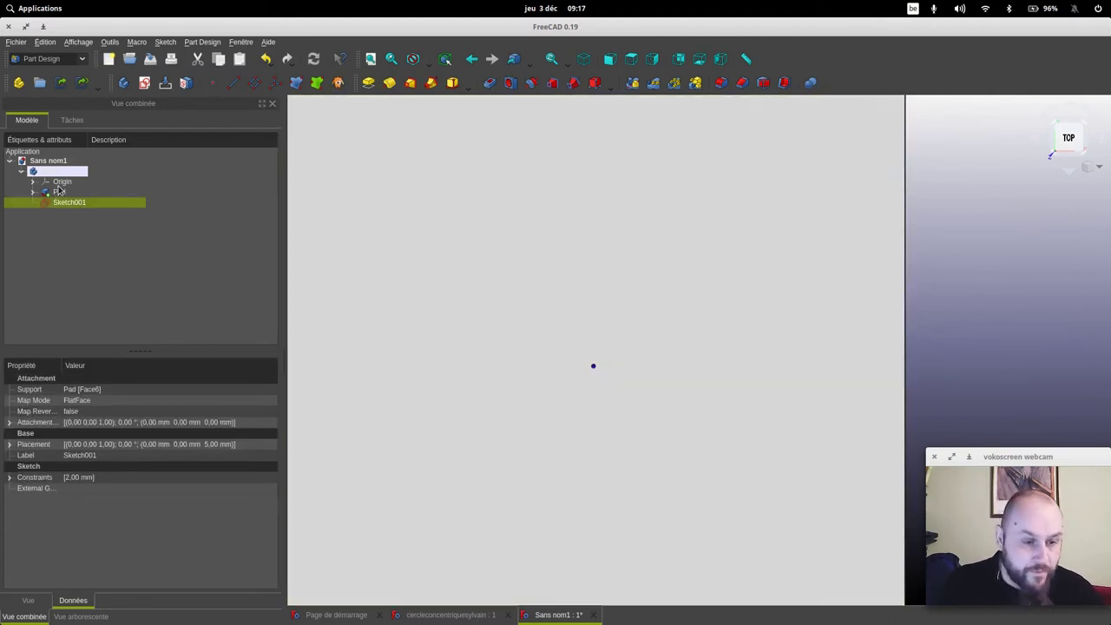
scroll(865, 303, "down", 2)
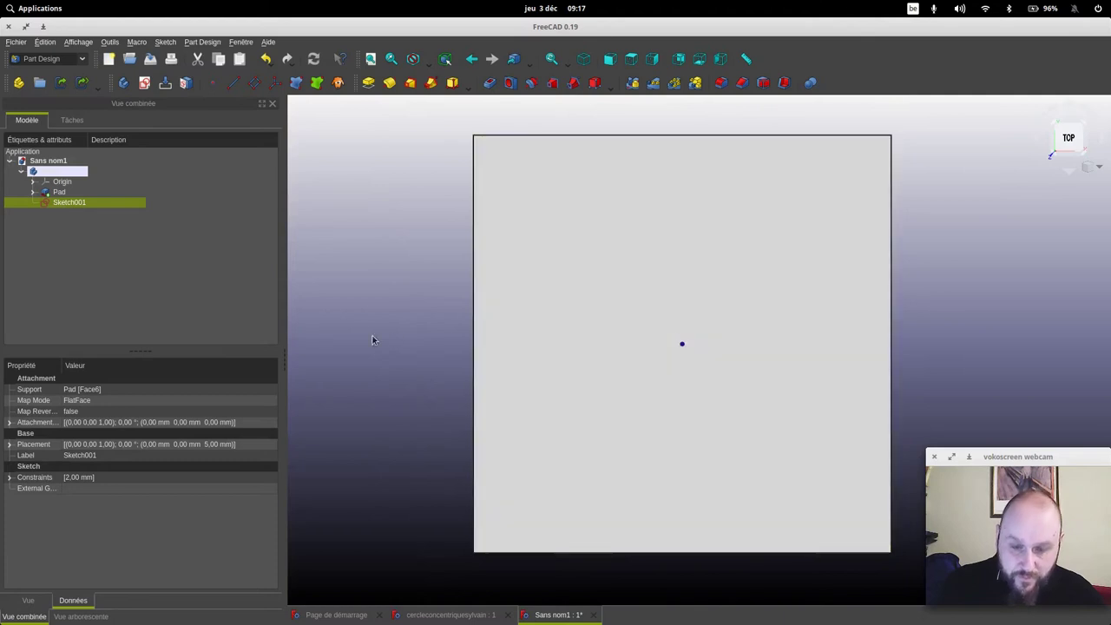
scroll(372, 339, "up", 1)
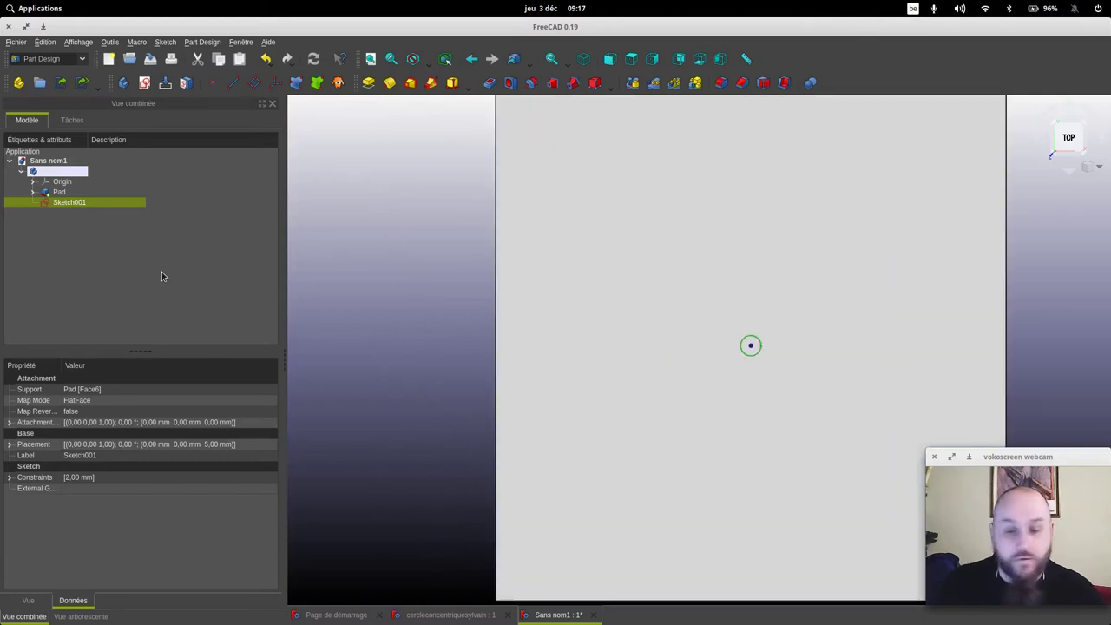
Pocket the 2 mm circle through all (À travers tout) and check the hole in 3D.
left_click(494, 87)
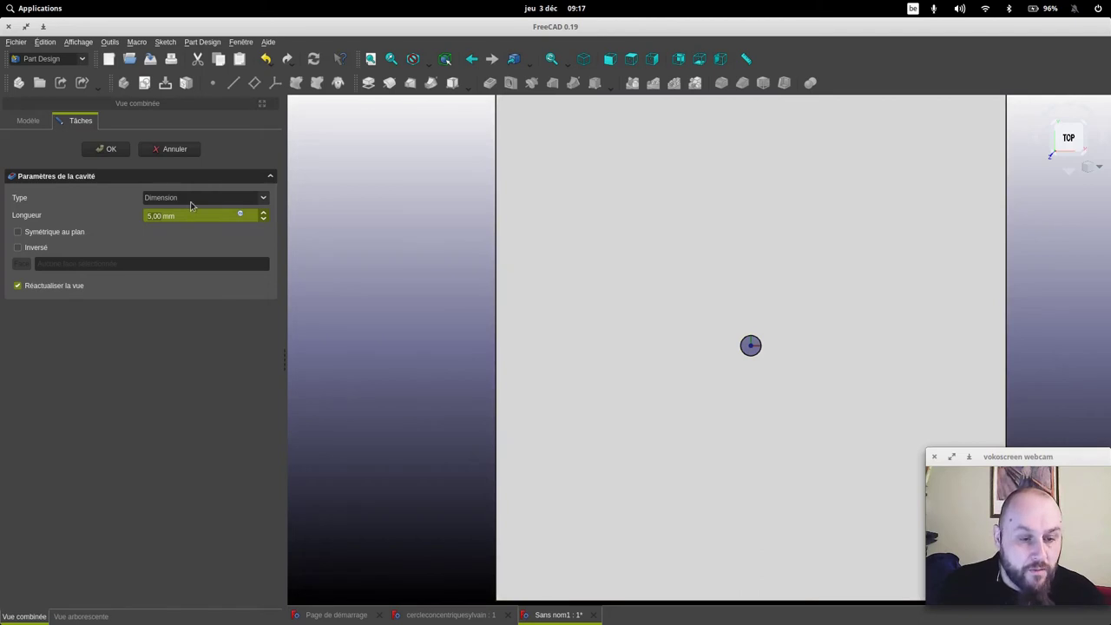
left_click(177, 200)
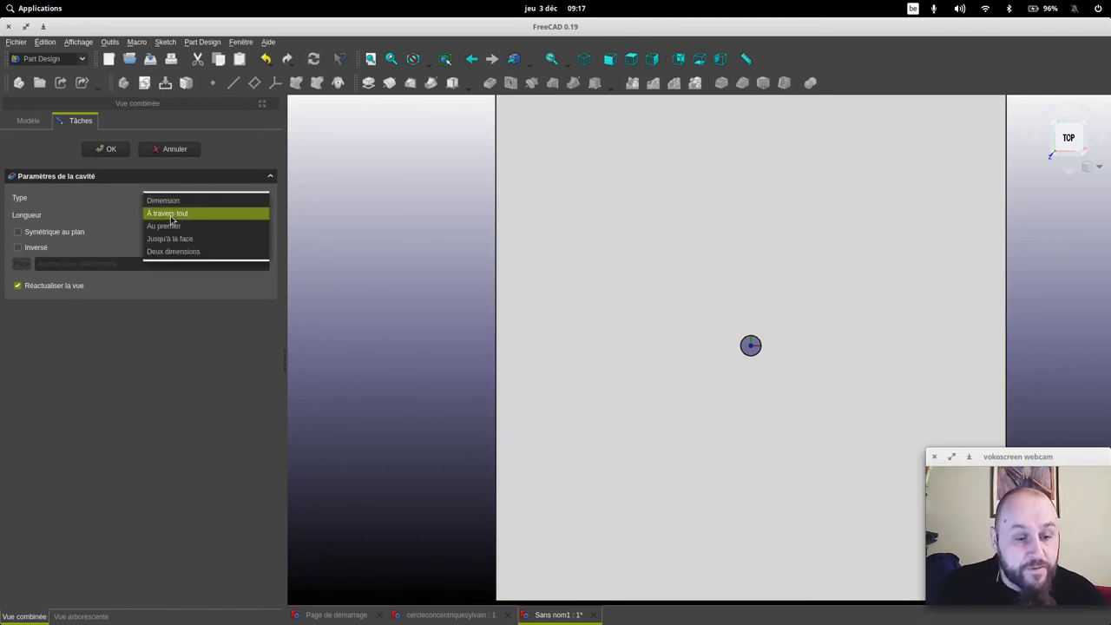
left_click(171, 217)
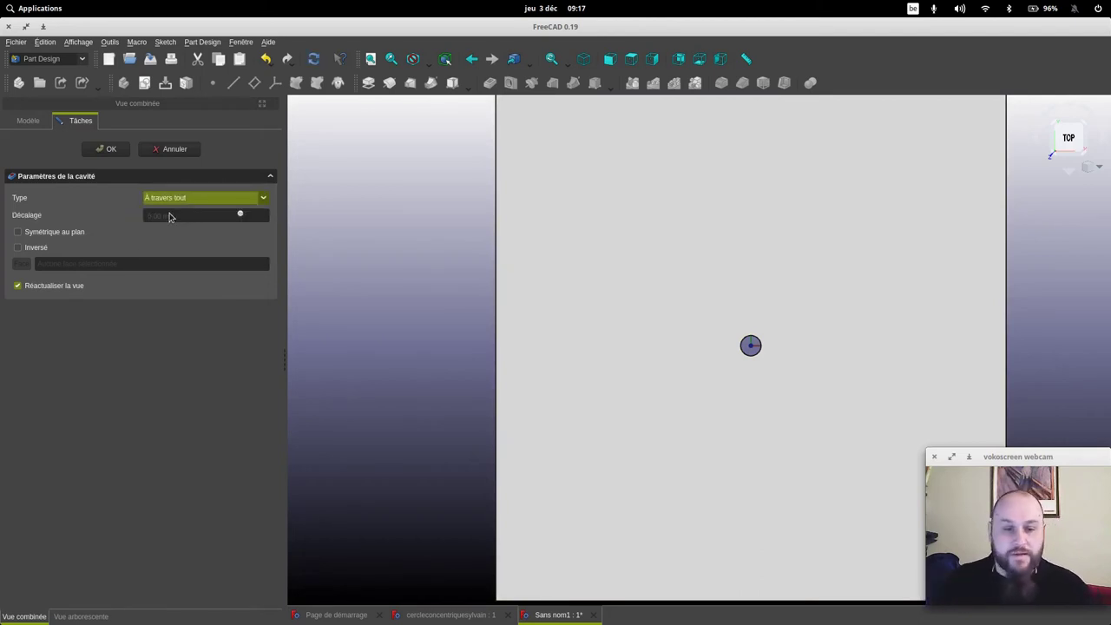
left_click(104, 151)
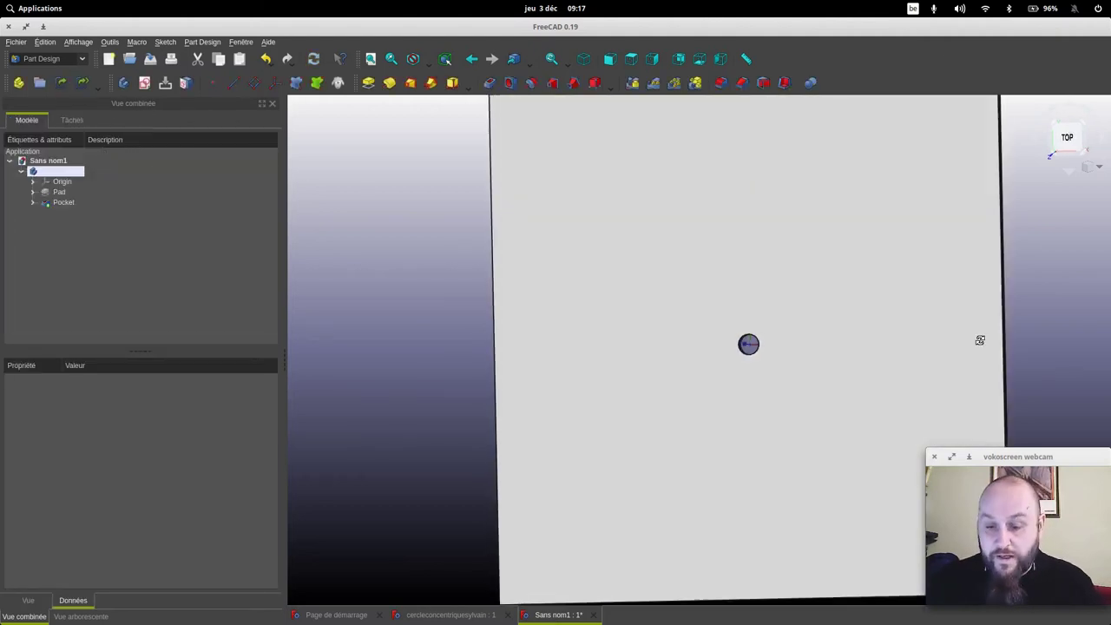
middle_click_drag(980, 341, 914, 309)
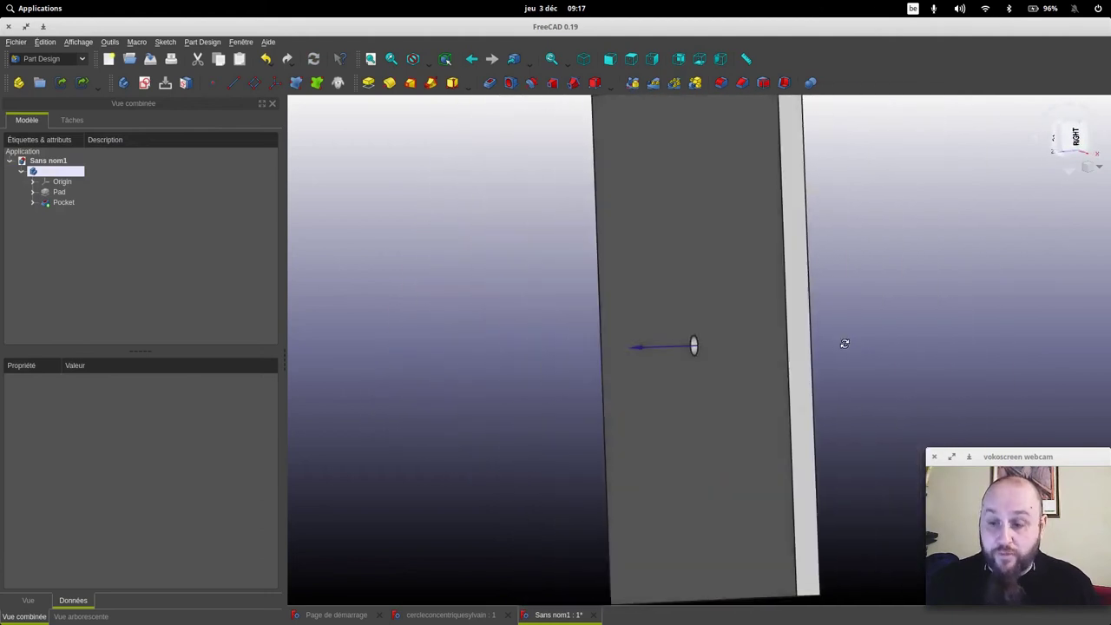
middle_click_drag(915, 310, 1001, 223)
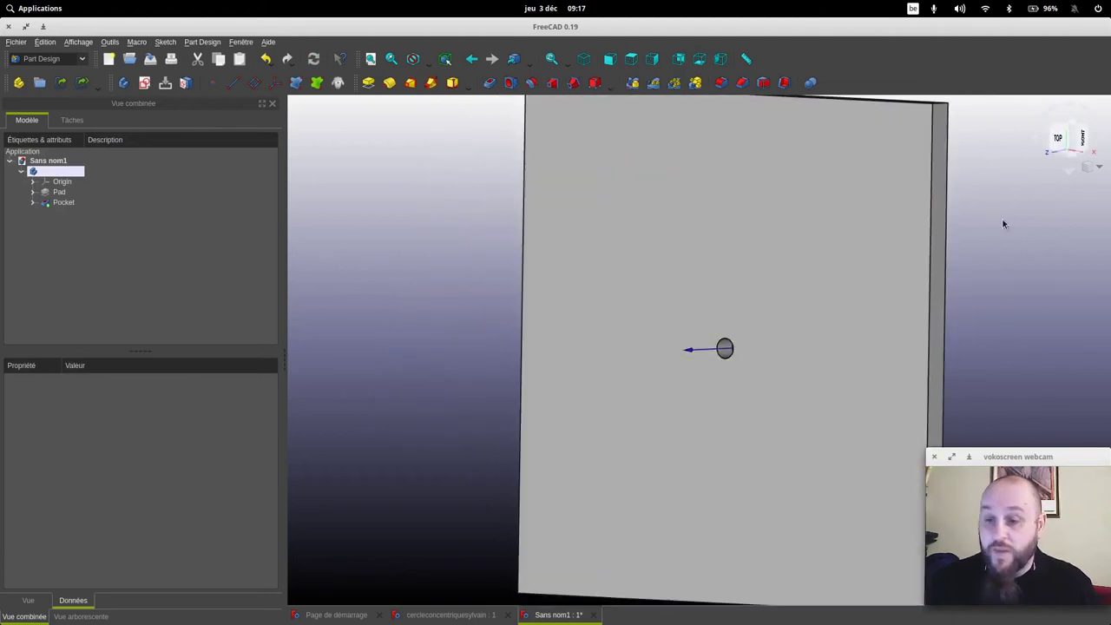
left_click(1057, 140)
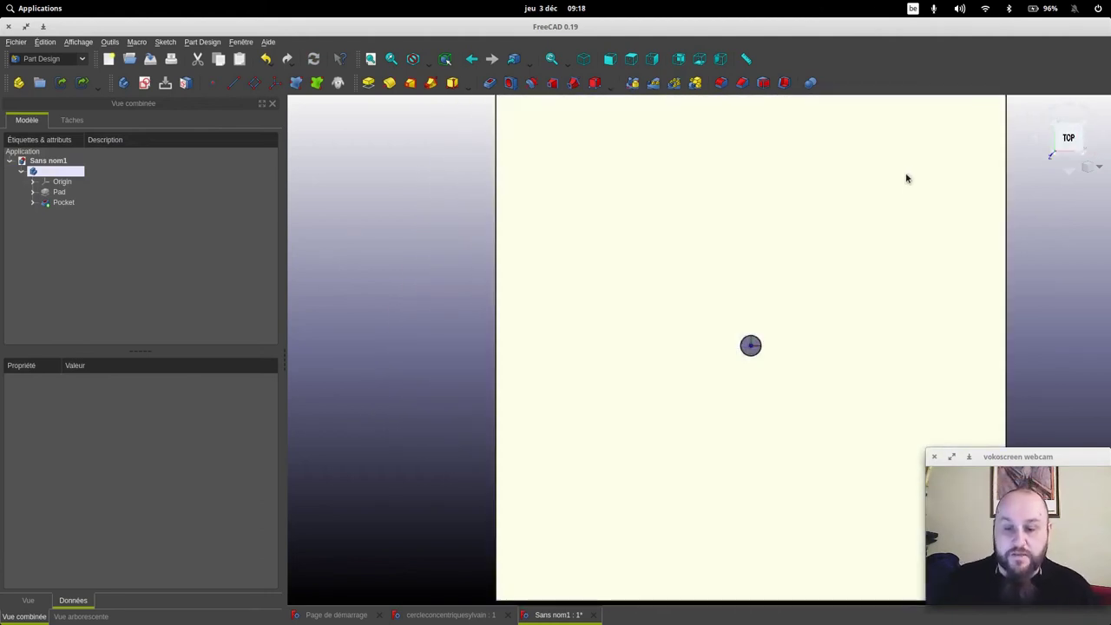
mouse_move(1020, 259)
middle_mouse_down()
mouse_move(825, 286)
mouse_move(810, 318)
middle_mouse_up()
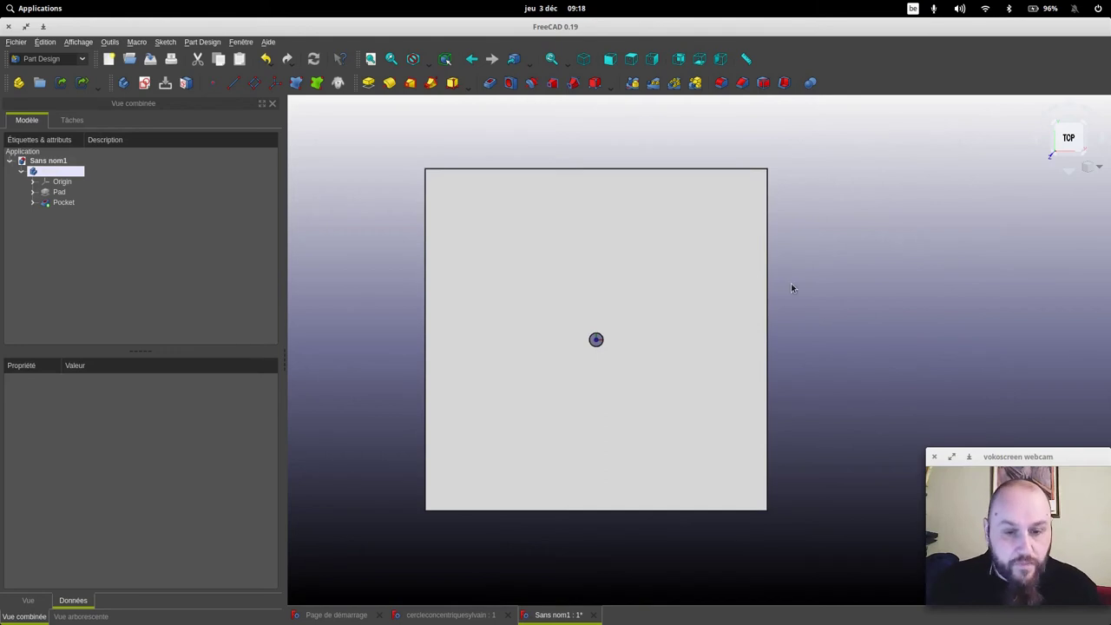
Start a sketch on the plate face with a 2 mm radius circle on the X axis.
left_click(730, 245)
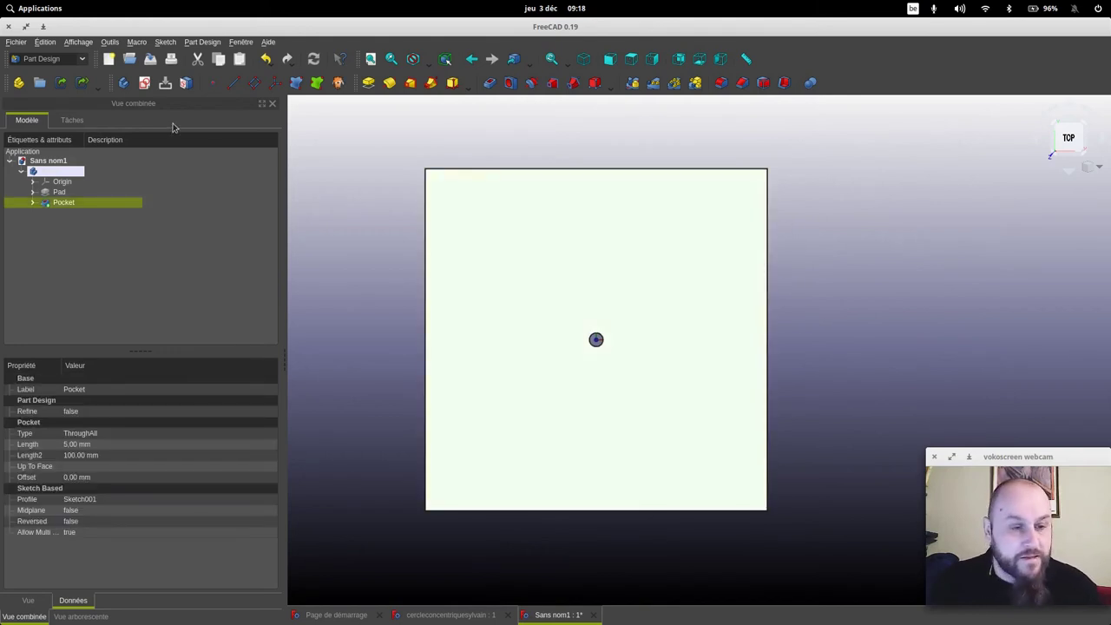
left_click(145, 83)
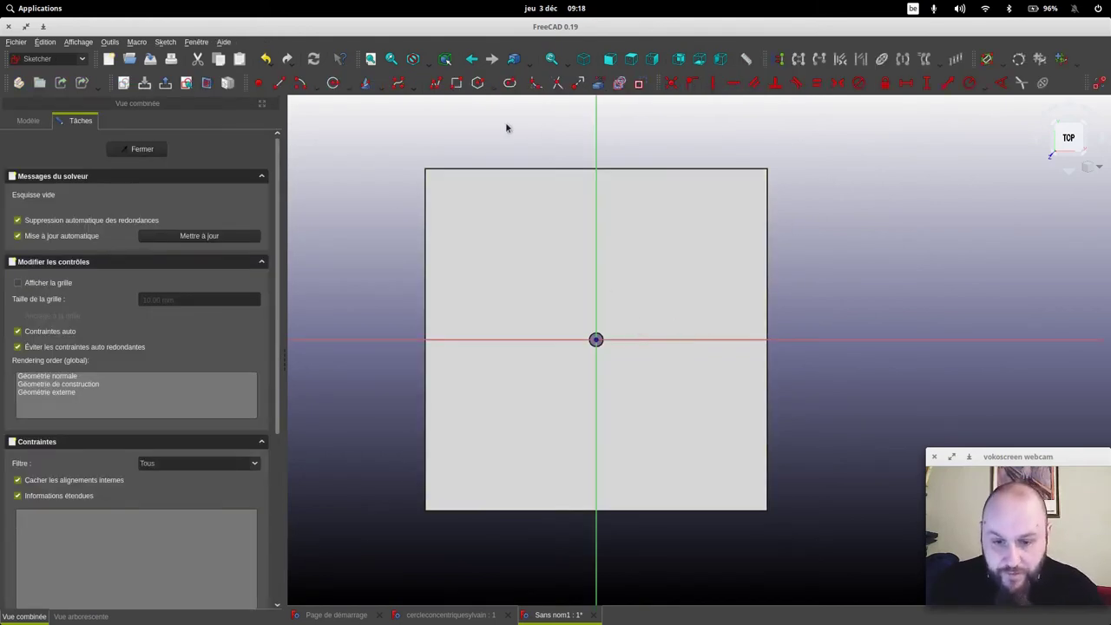
left_click(332, 82)
left_click(637, 339)
left_click(653, 339)
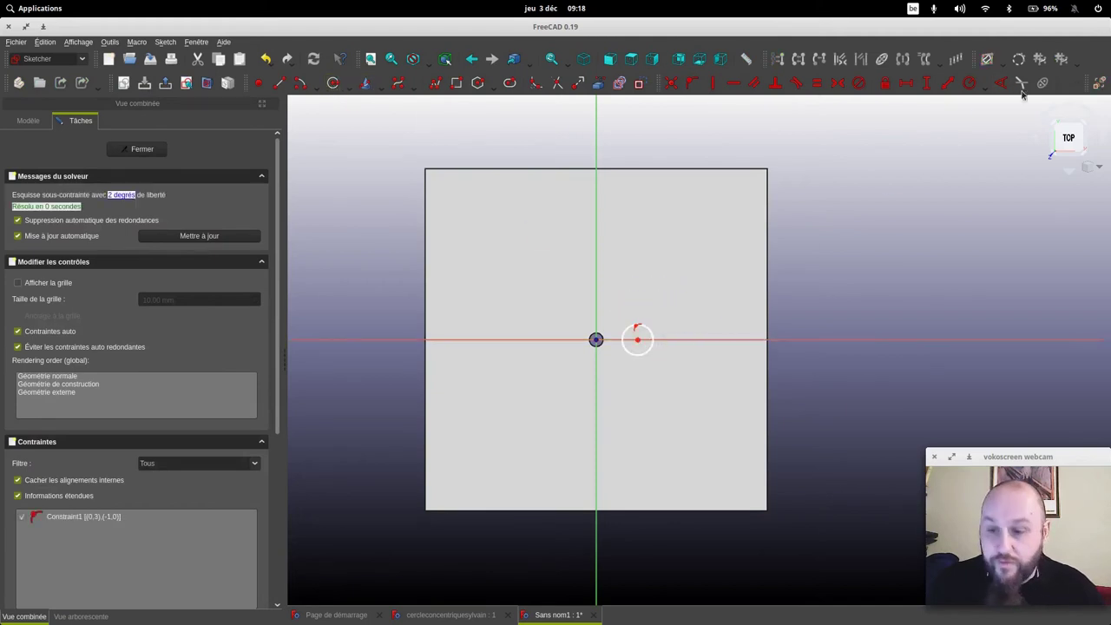
left_click(983, 84)
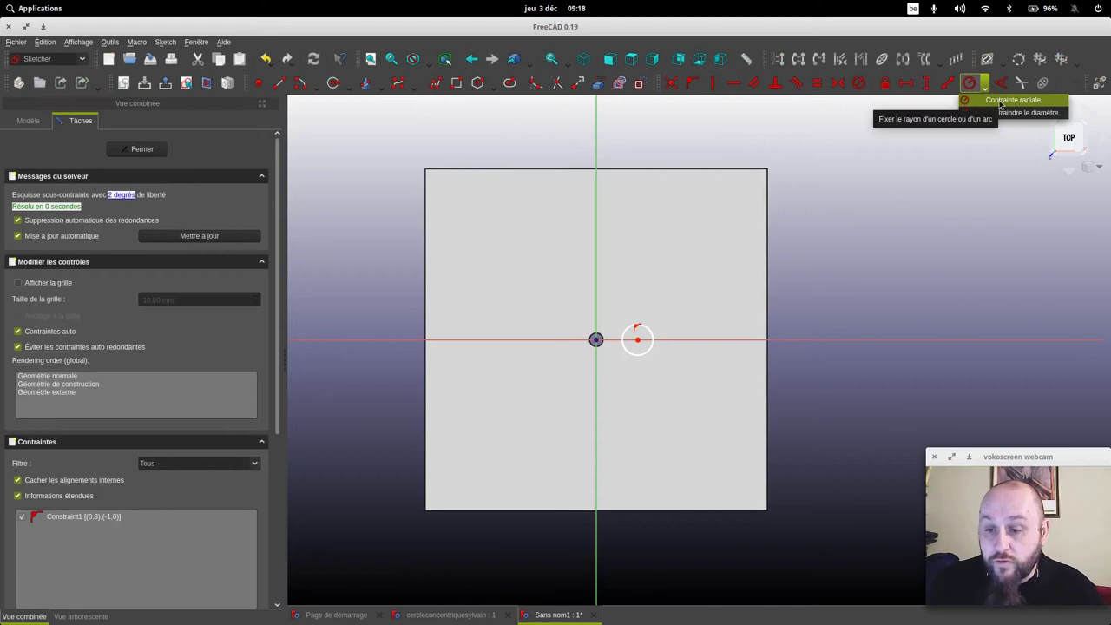
left_click(1005, 109)
left_click(646, 331)
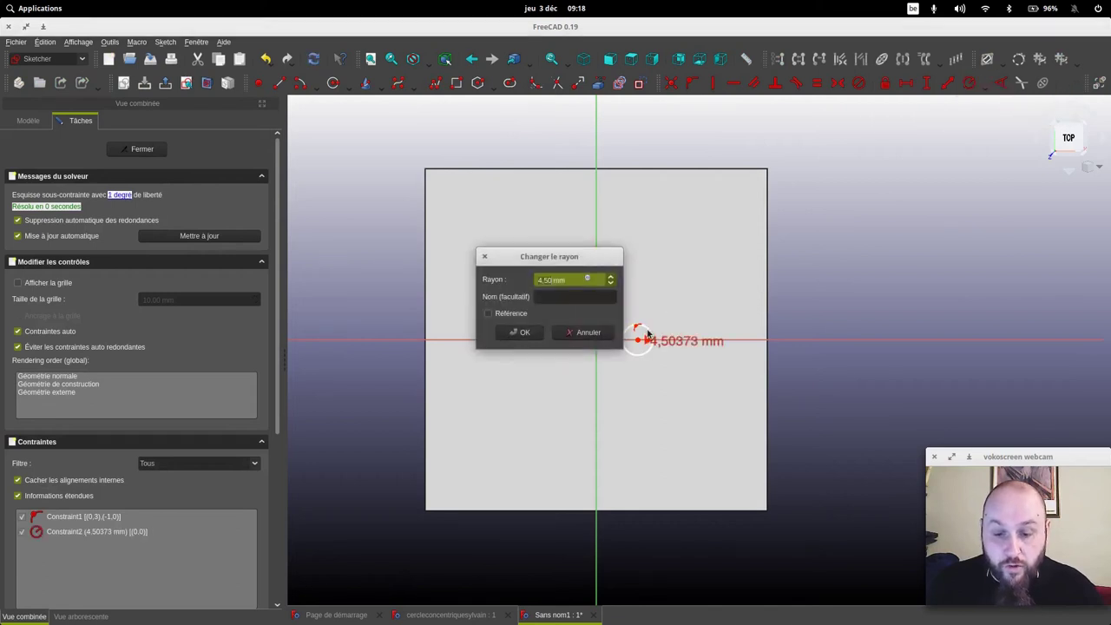
type("2")
key("Return")
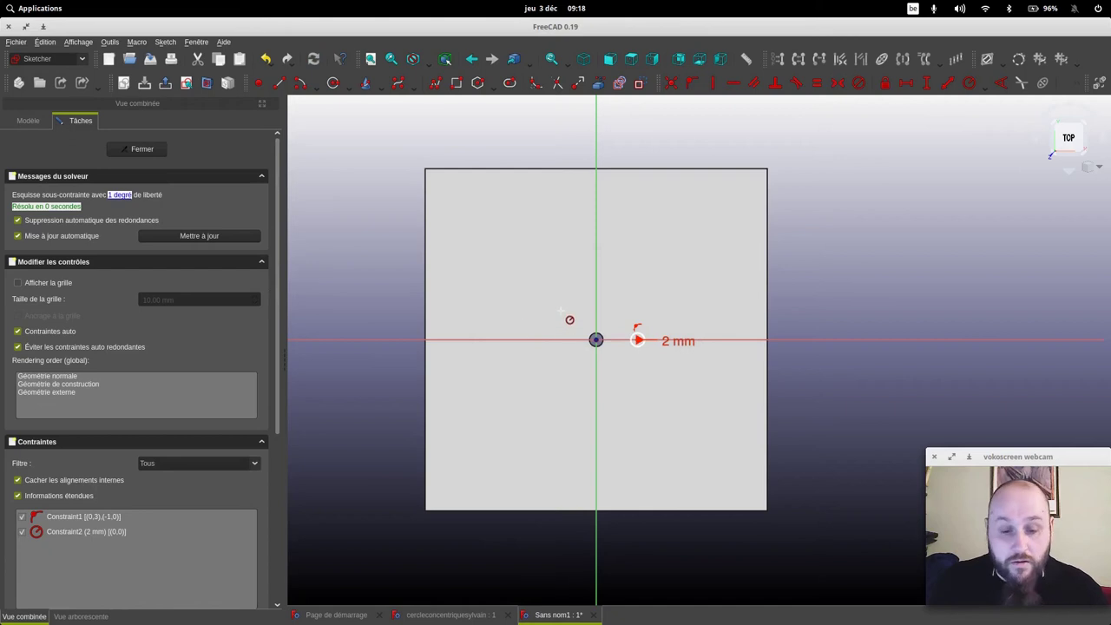
Place the circle's centre 10 mm right of the origin and close the sketch.
scroll(672, 314, "down", 2)
scroll(672, 314, "up", 5)
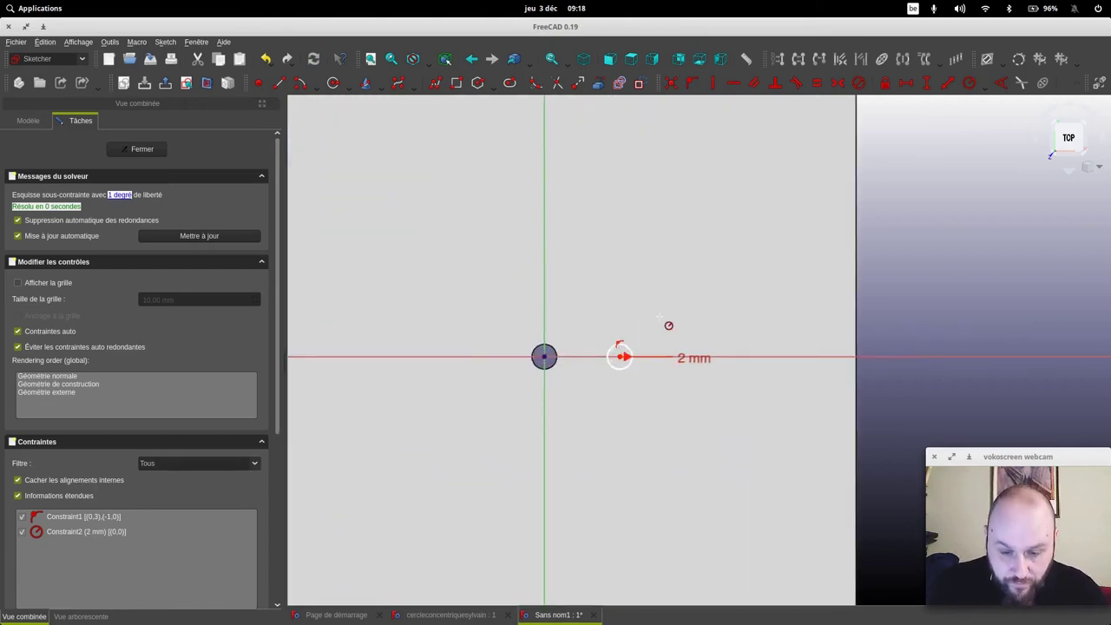
scroll(674, 328, "up", 1)
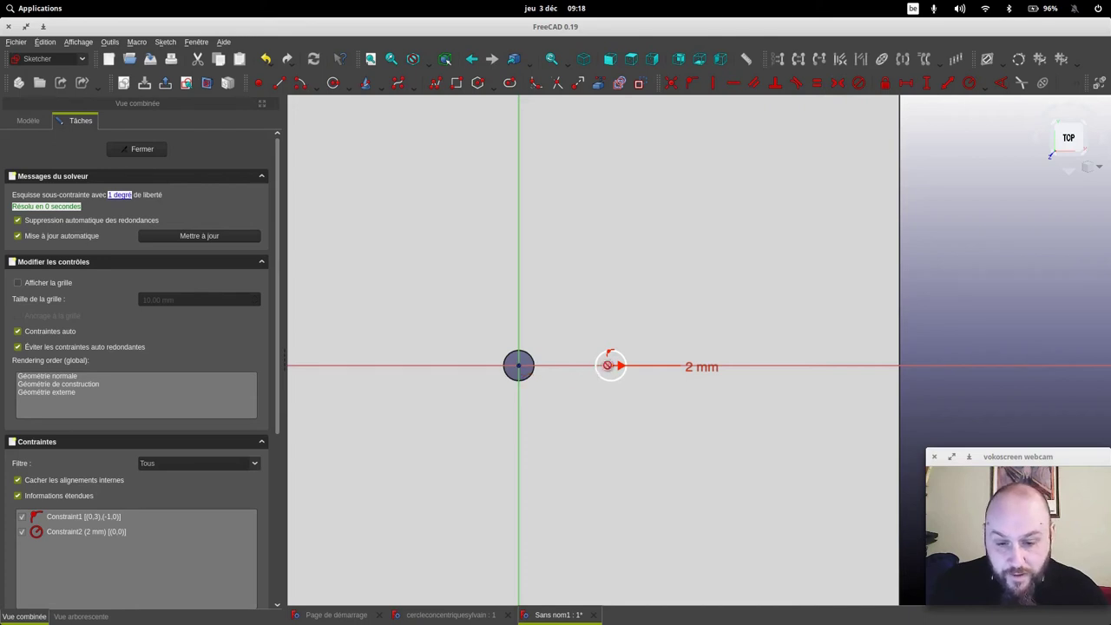
left_click(610, 365)
type("10")
key("Return")
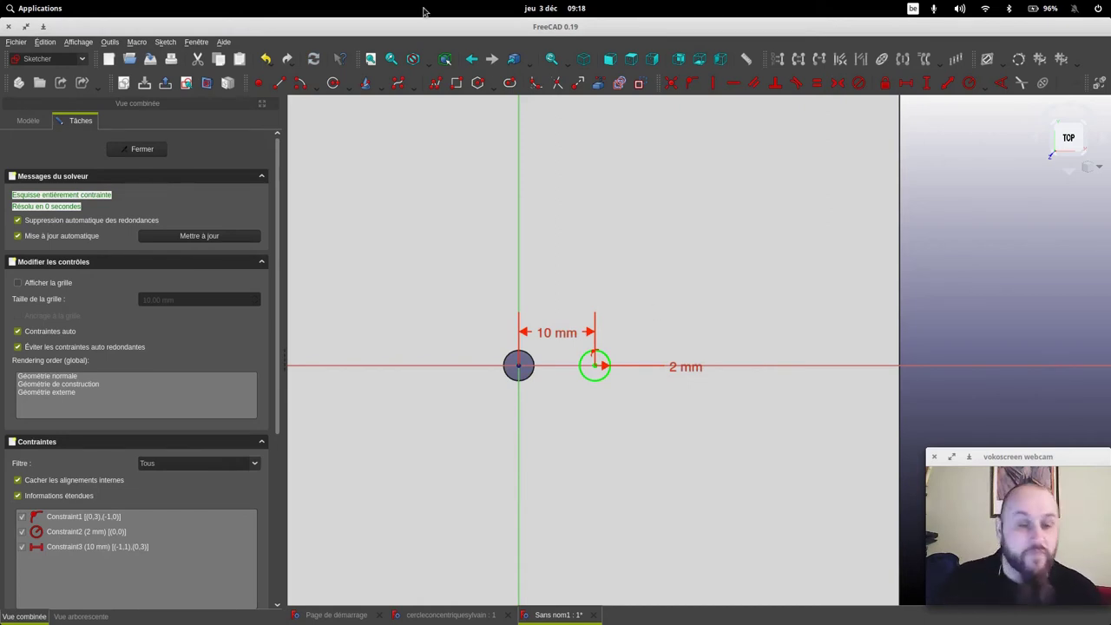
left_click(143, 150)
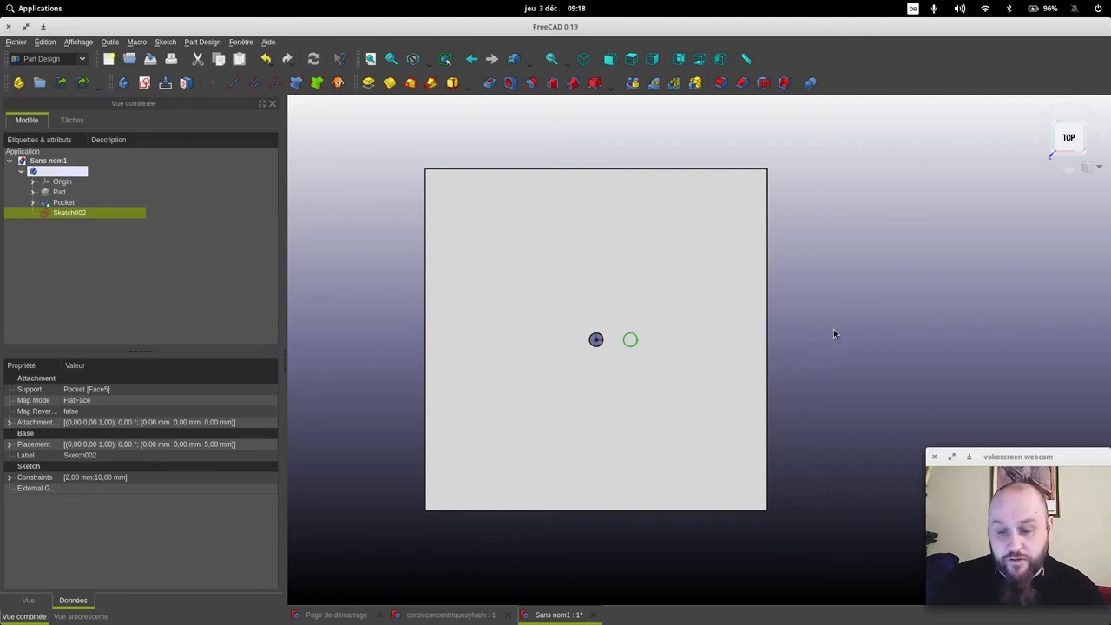
Switch to the Draft workbench and open Polar array after cancelling an orthogonal Array.
left_click(55, 63)
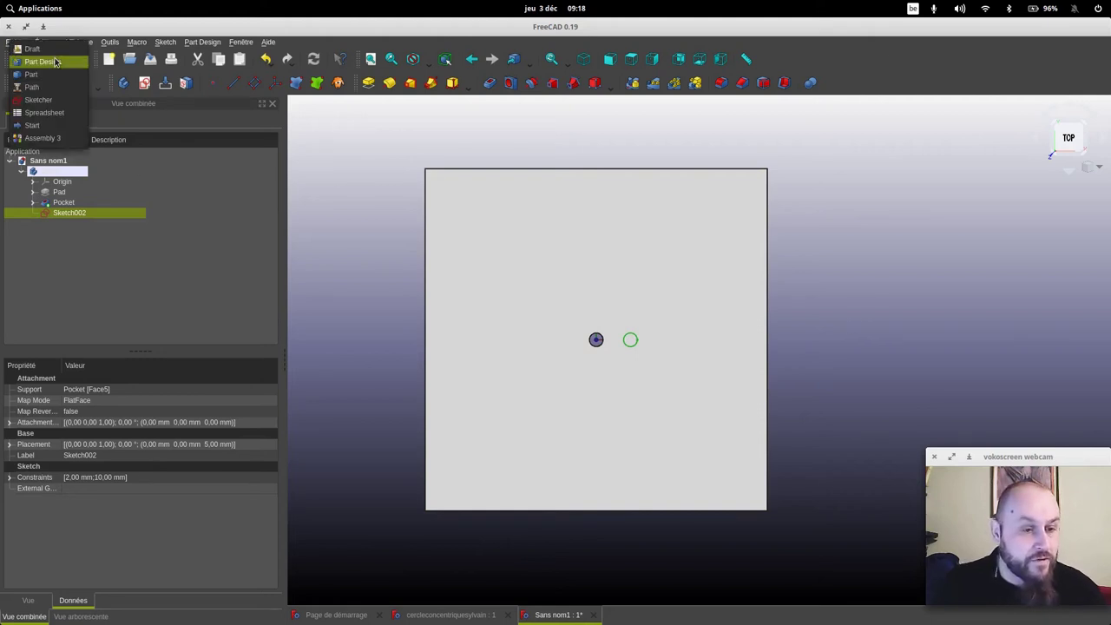
left_click(48, 59)
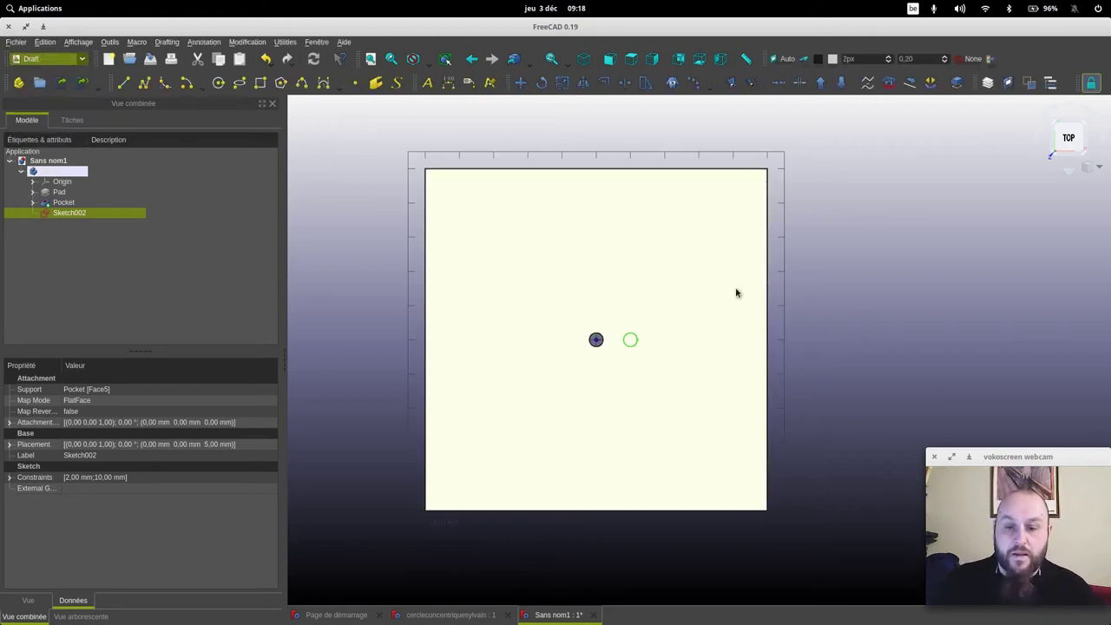
left_click(709, 87)
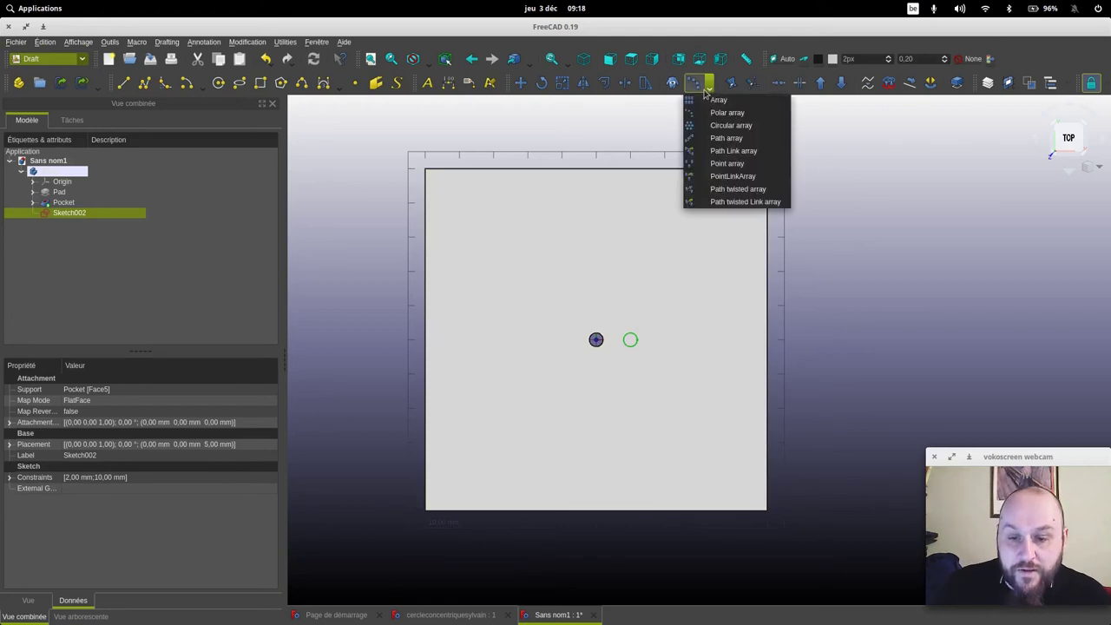
left_click(703, 100)
left_click(169, 149)
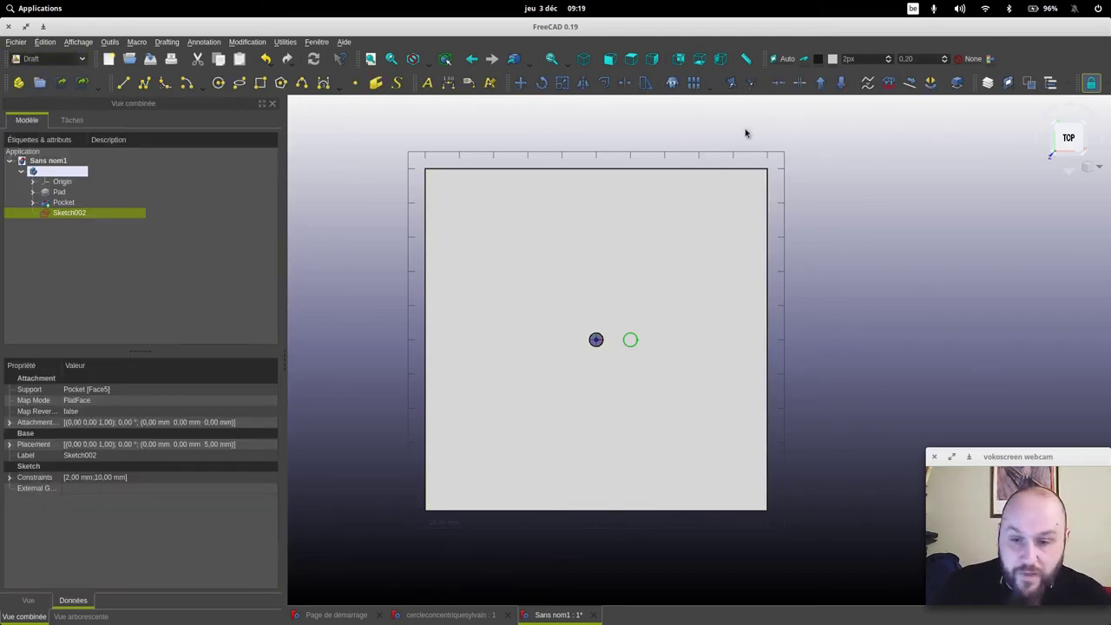
left_click(709, 88)
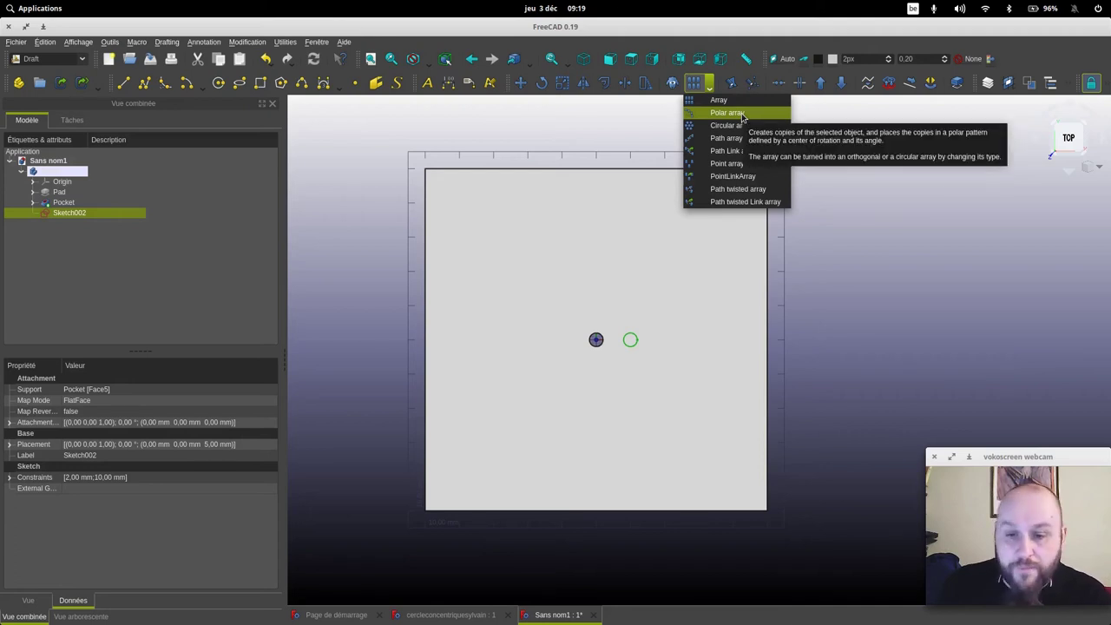
left_click(743, 117)
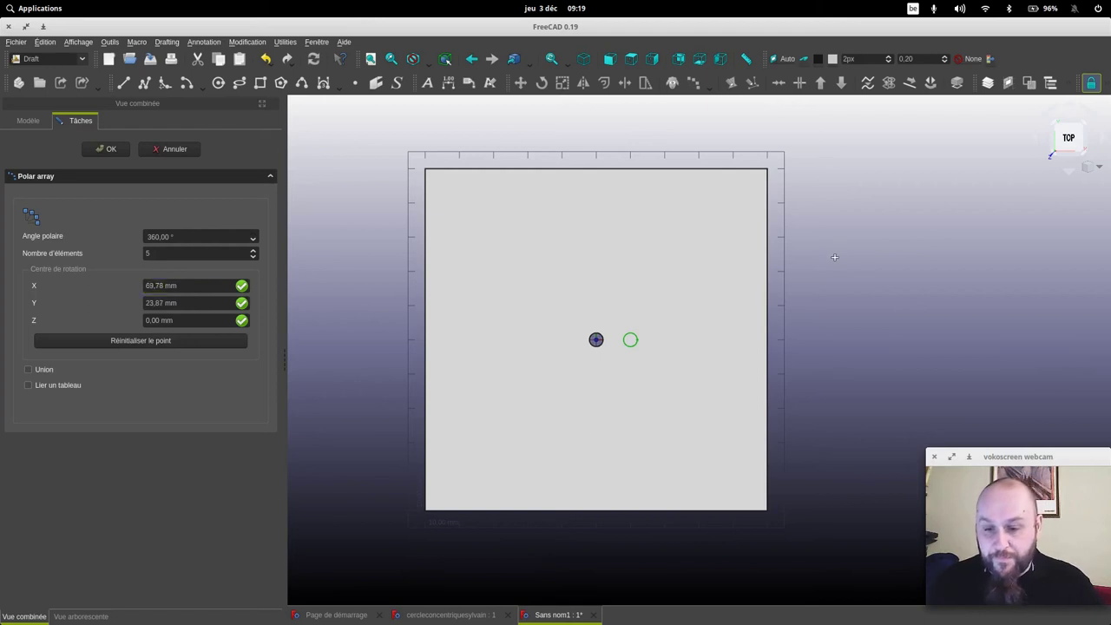
Delete a misplaced polar array and cancel a second polar array attempt.
left_click(834, 257)
scroll(842, 244, "down", 2)
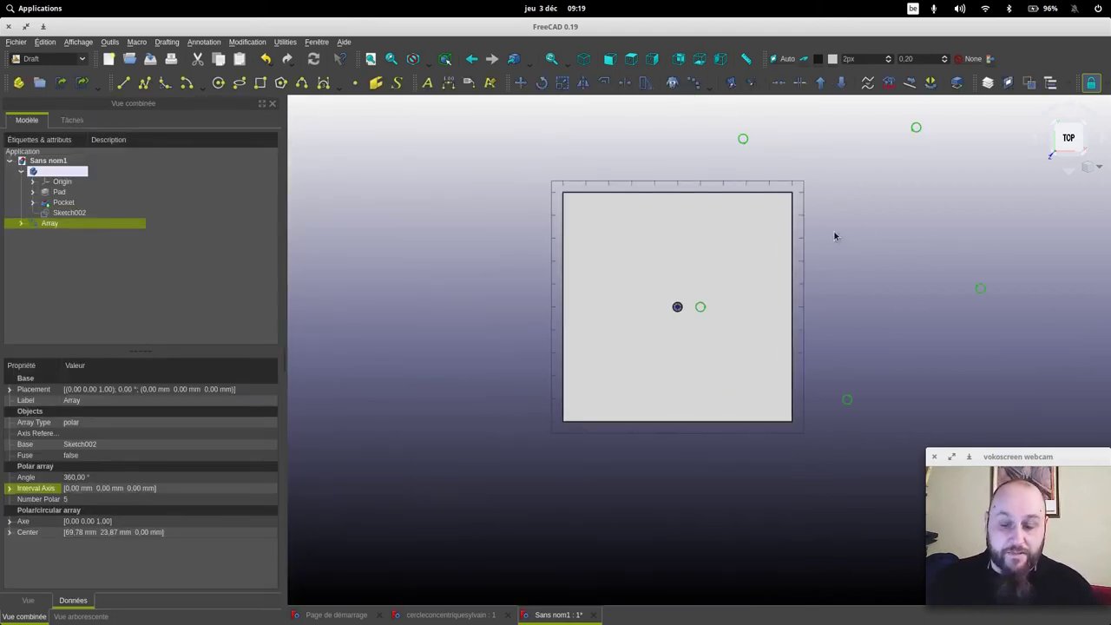
key("Delete")
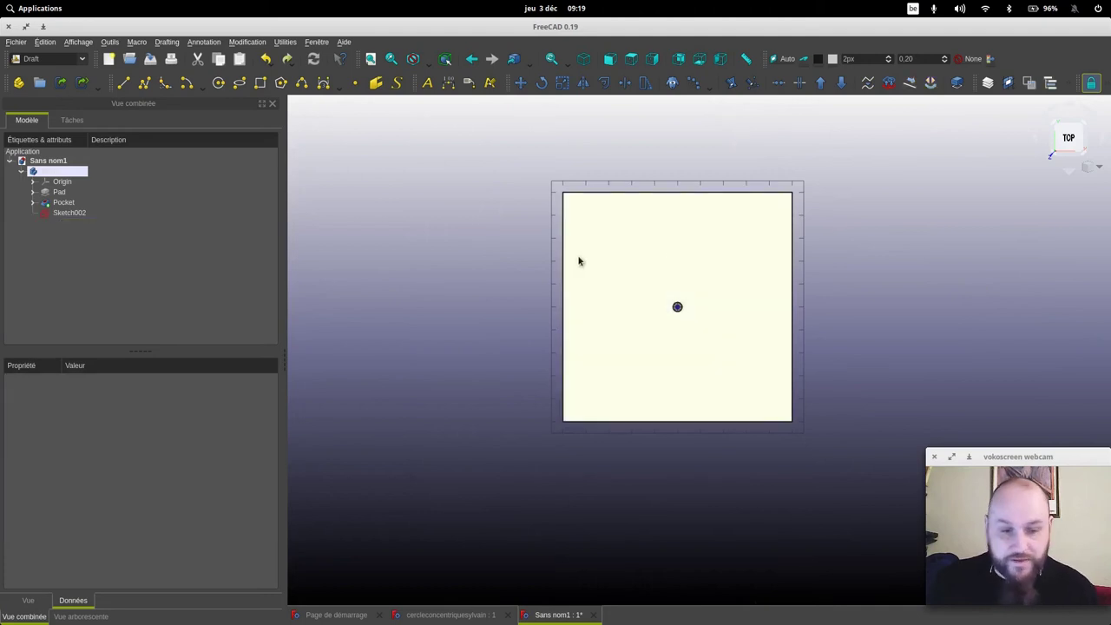
left_click(699, 84)
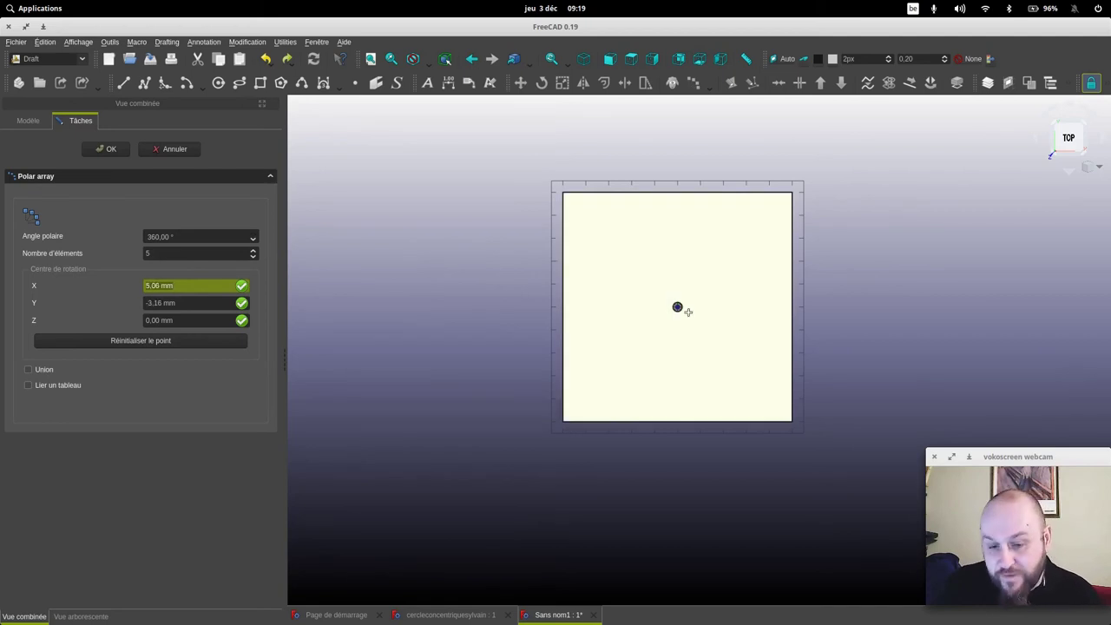
left_click(153, 341)
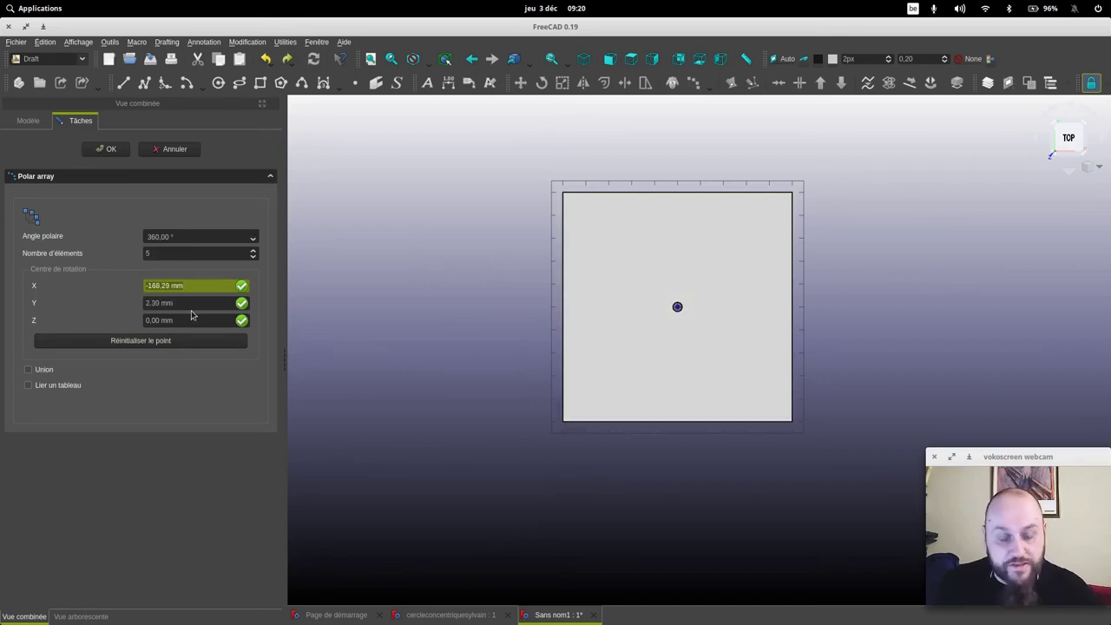
left_click(169, 341)
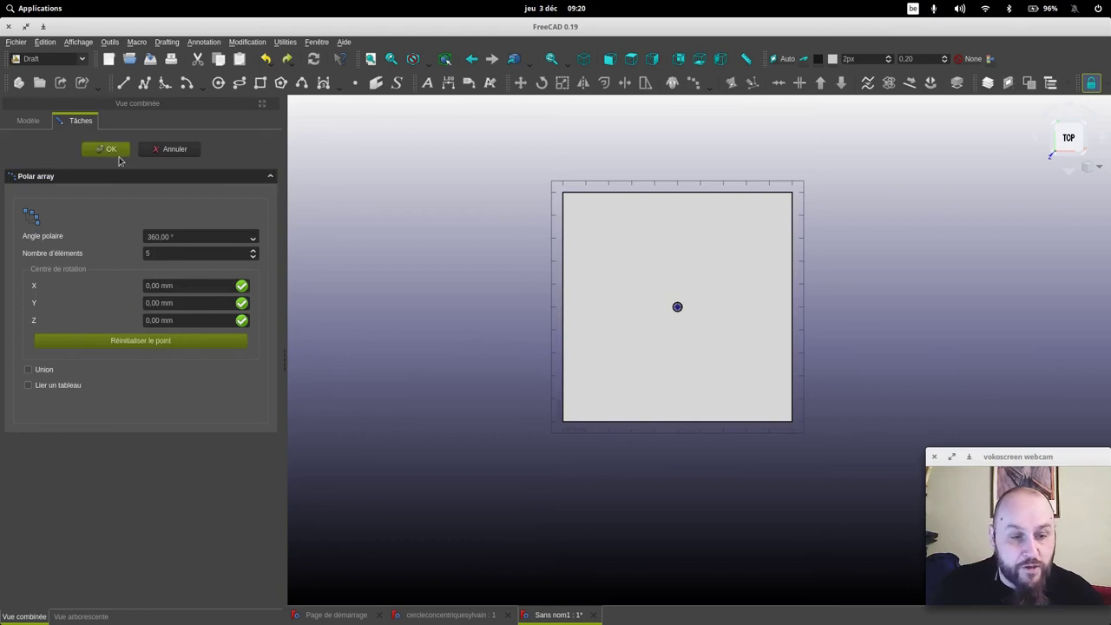
left_click(119, 156)
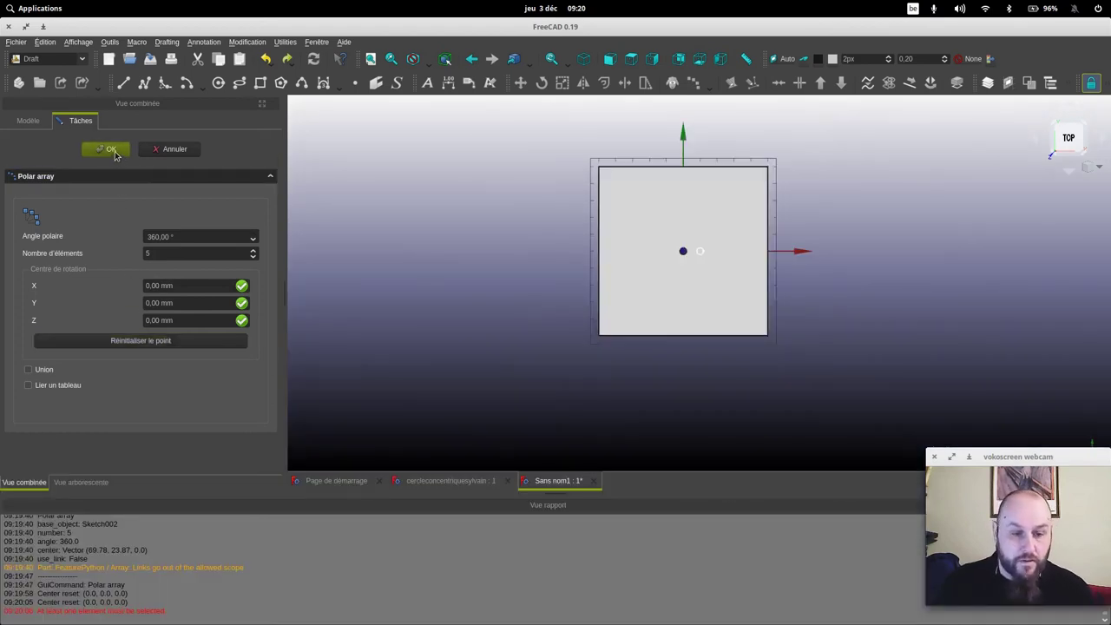
left_click_drag(1085, 455, 1034, 473)
left_click(1102, 504)
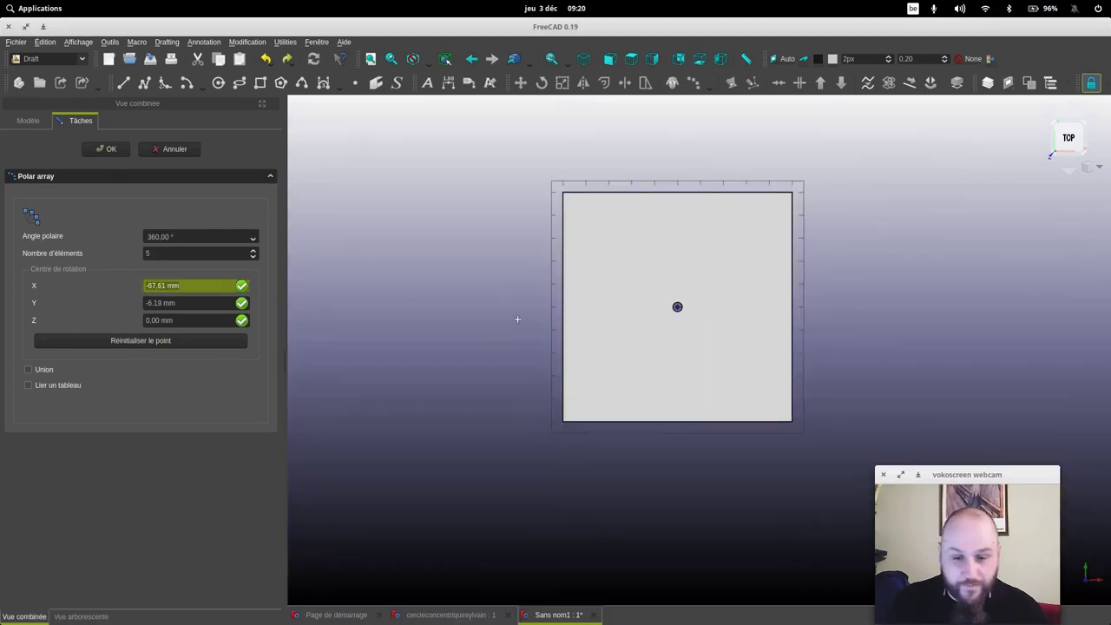
left_click(169, 148)
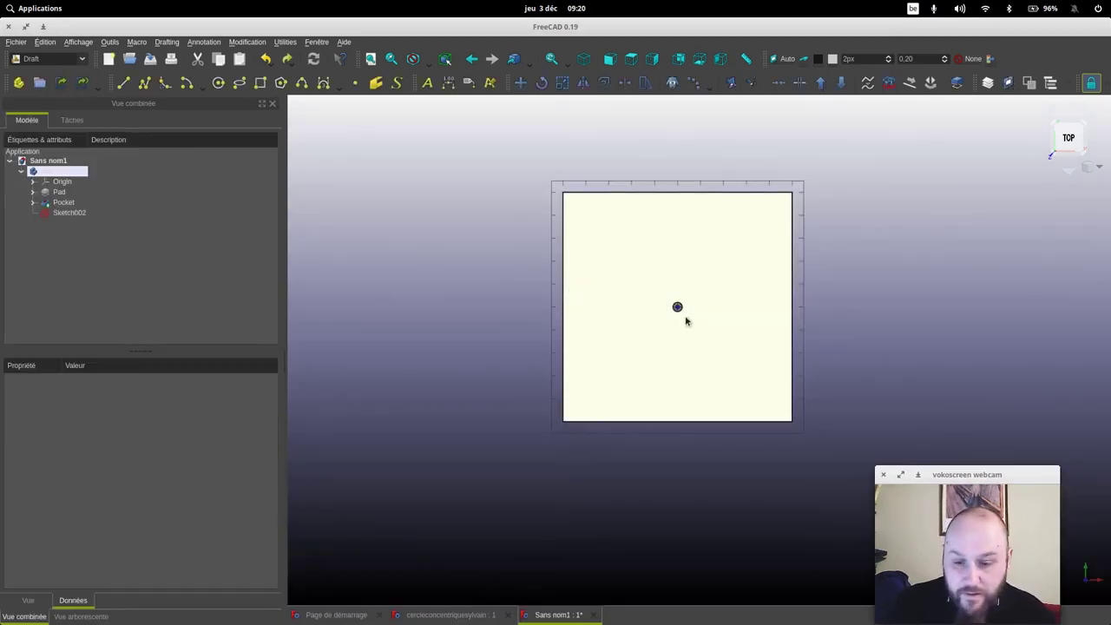
Polar-array Sketch002 into 5 copies over 360° about centre 0,0,0.
left_click(78, 212)
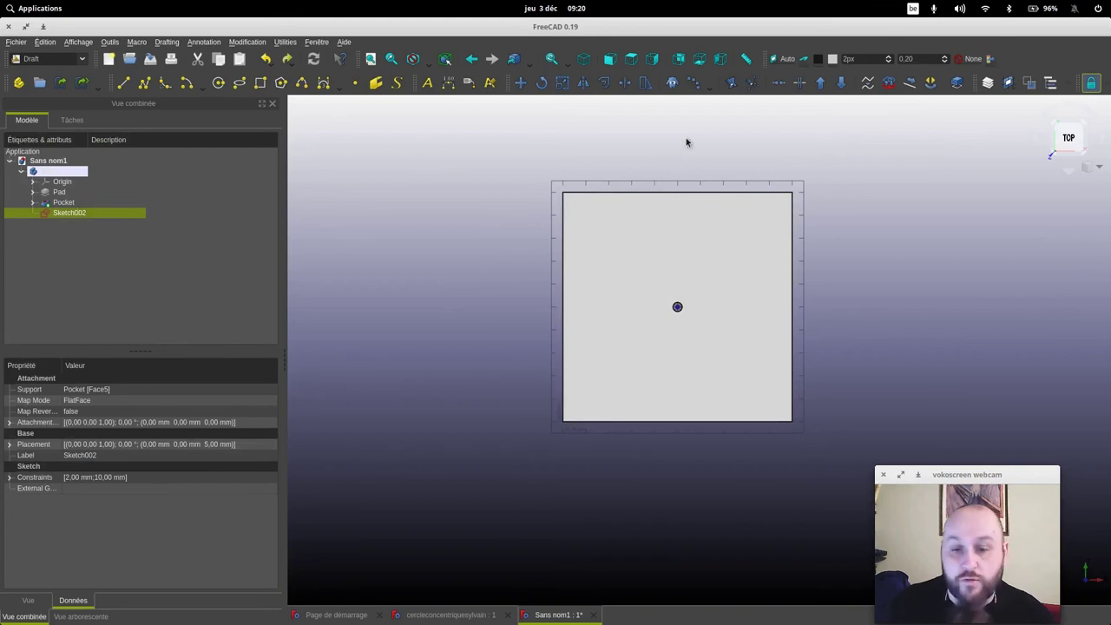
left_click(694, 82)
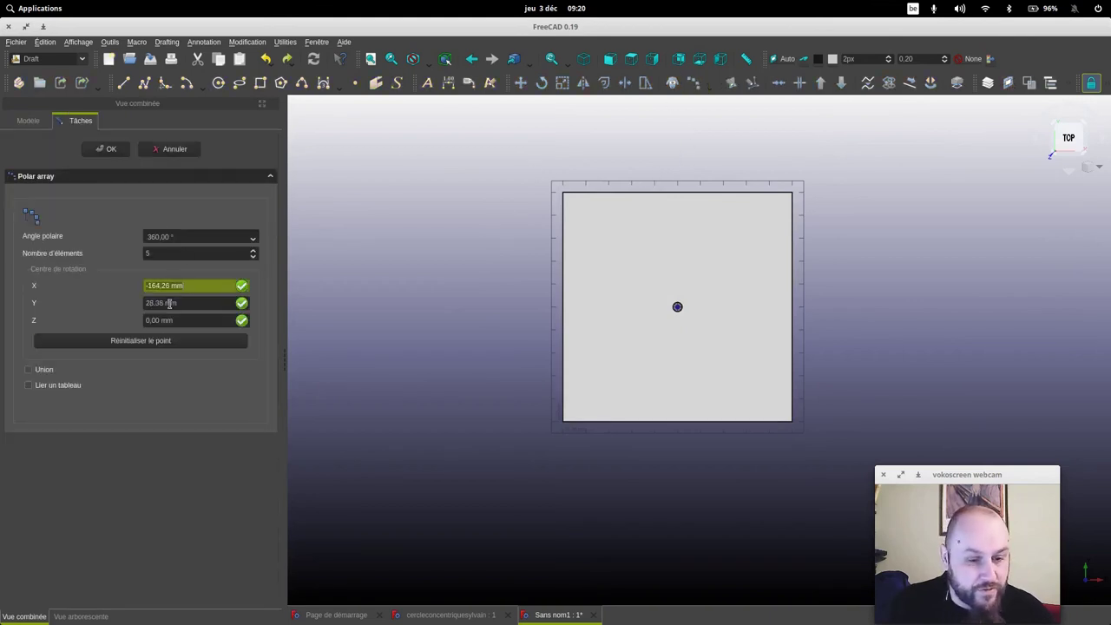
left_click(155, 343)
left_click(110, 149)
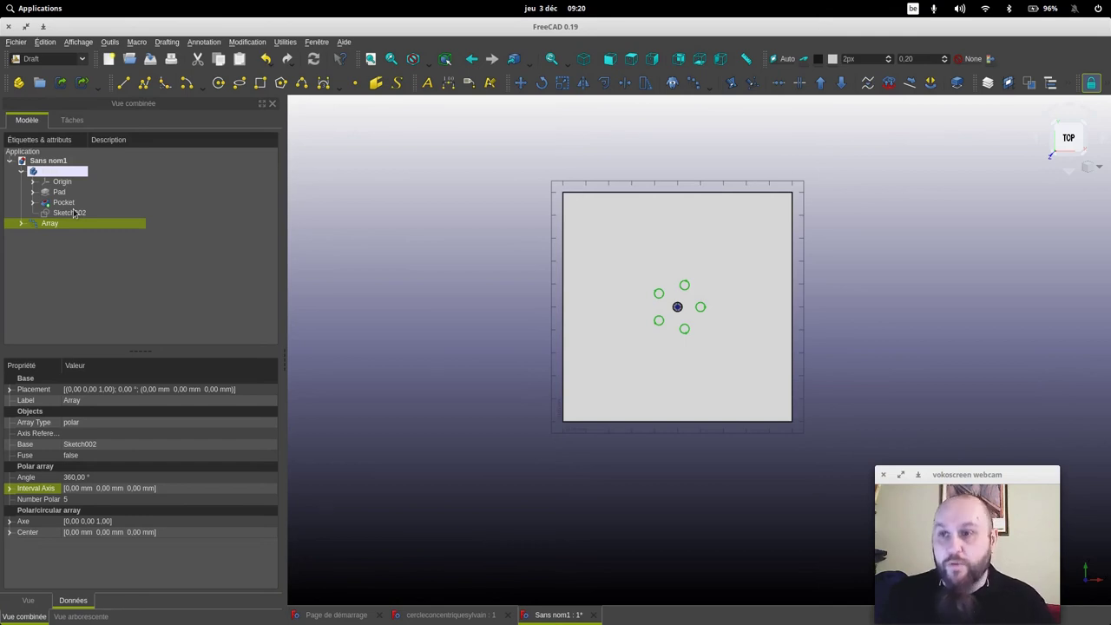
Switch to the Part Design workbench and show the Modèle tab in the combo view.
scroll(878, 281, "up", 2)
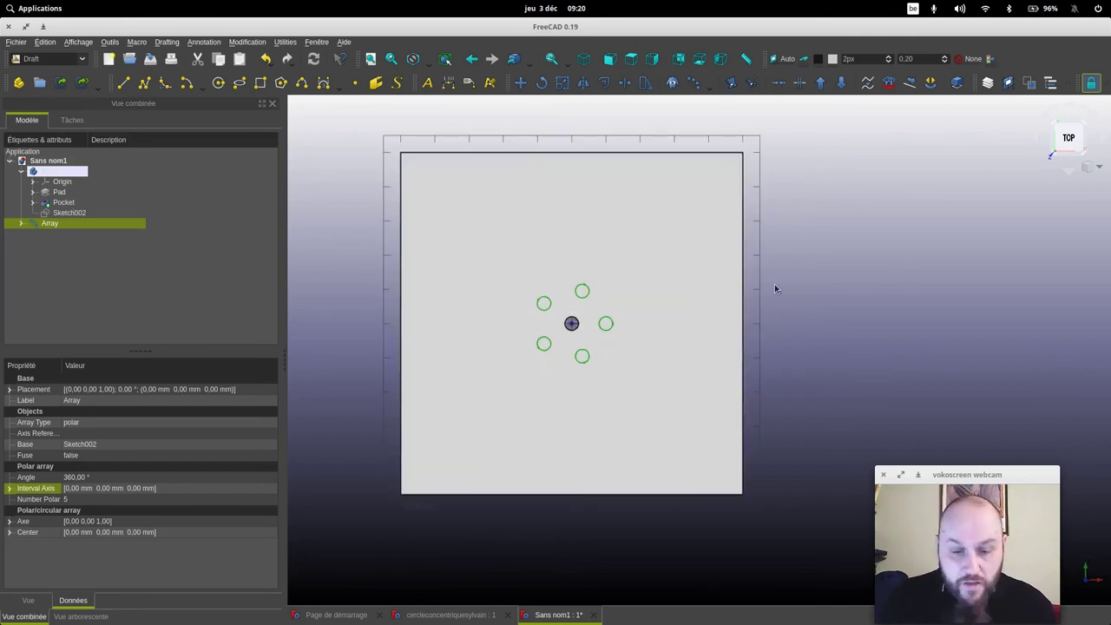
scroll(774, 284, "up", 1)
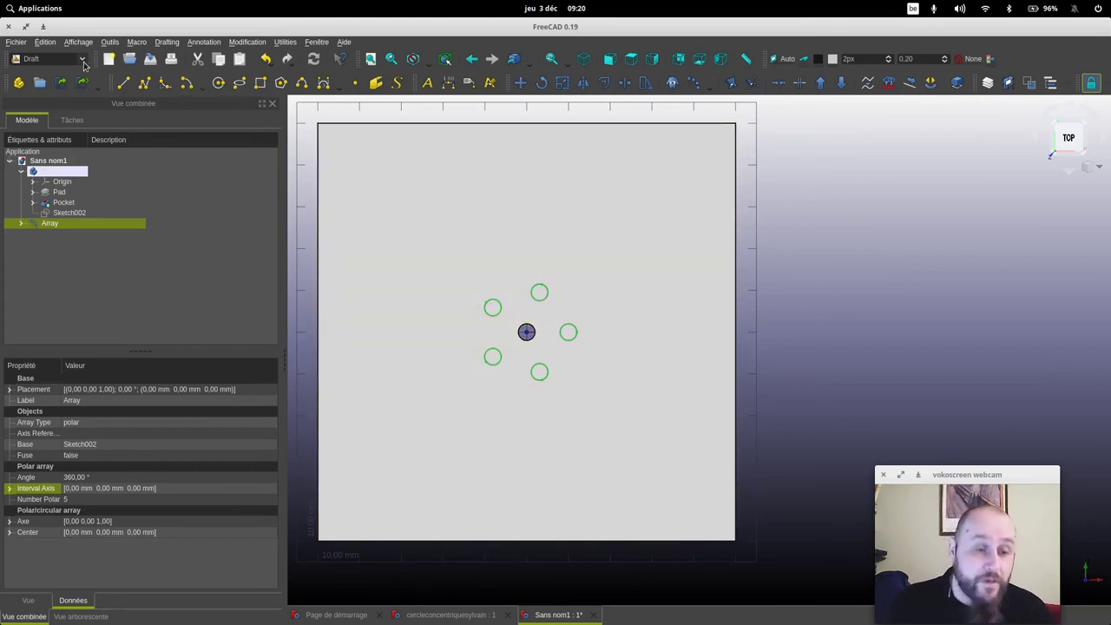
left_click(83, 60)
left_click(80, 74)
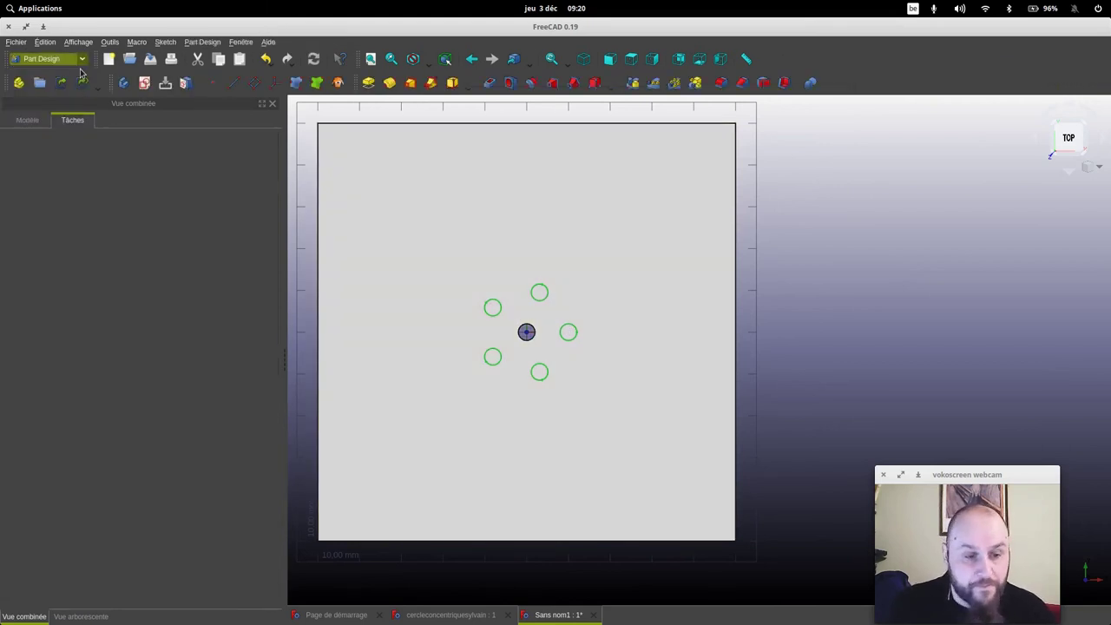
left_click(33, 122)
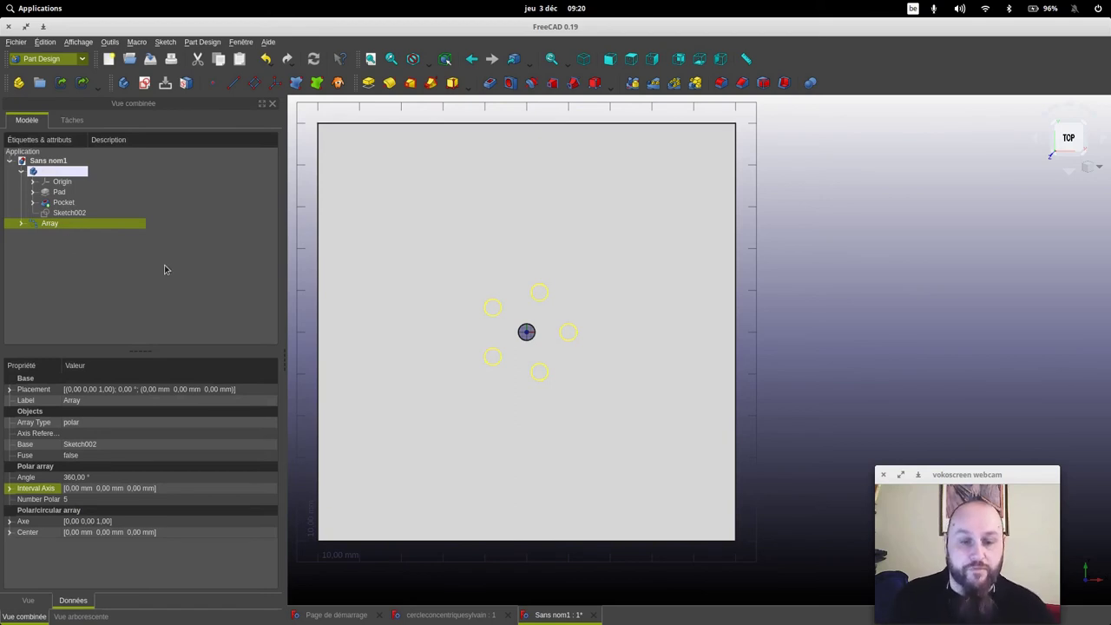
Pocket the arrayed circles 'À travers tout', symmetric to the sketch plane.
left_click(490, 84)
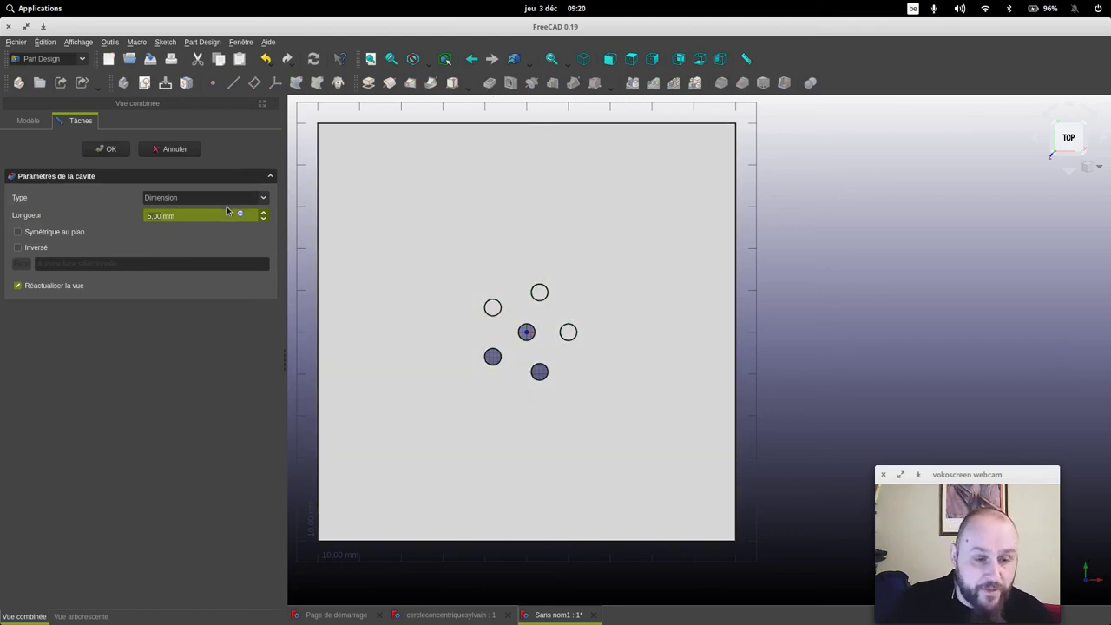
left_click(198, 205)
left_click(196, 216)
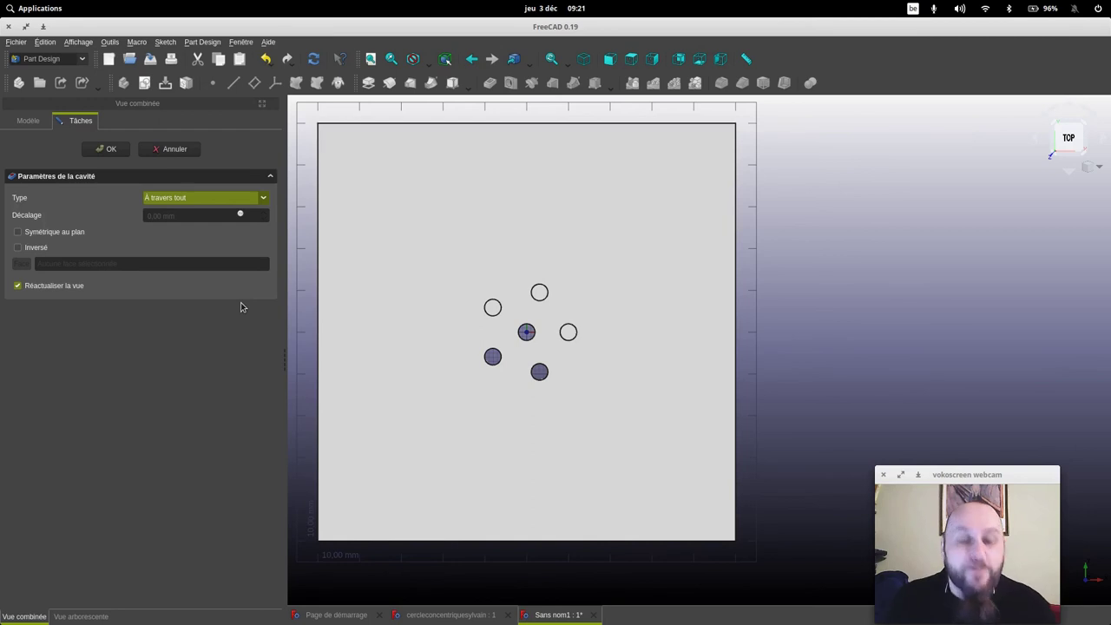
left_click(18, 235)
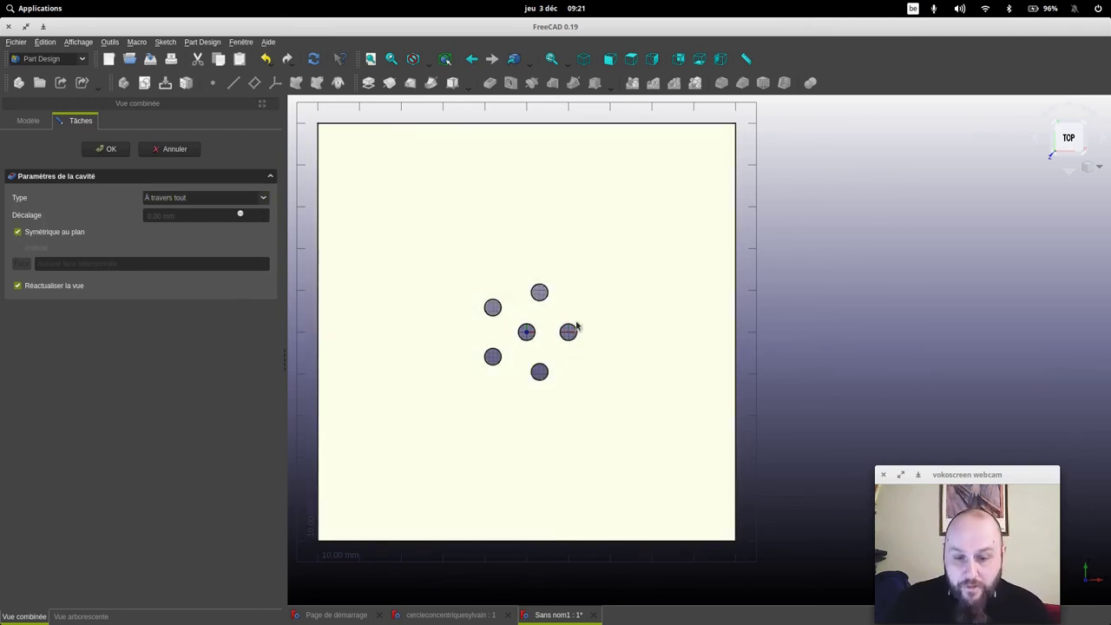
left_click(106, 149)
Recentre the plate and try the Array's Number Polar at 6, then 7.
scroll(764, 284, "down", 1)
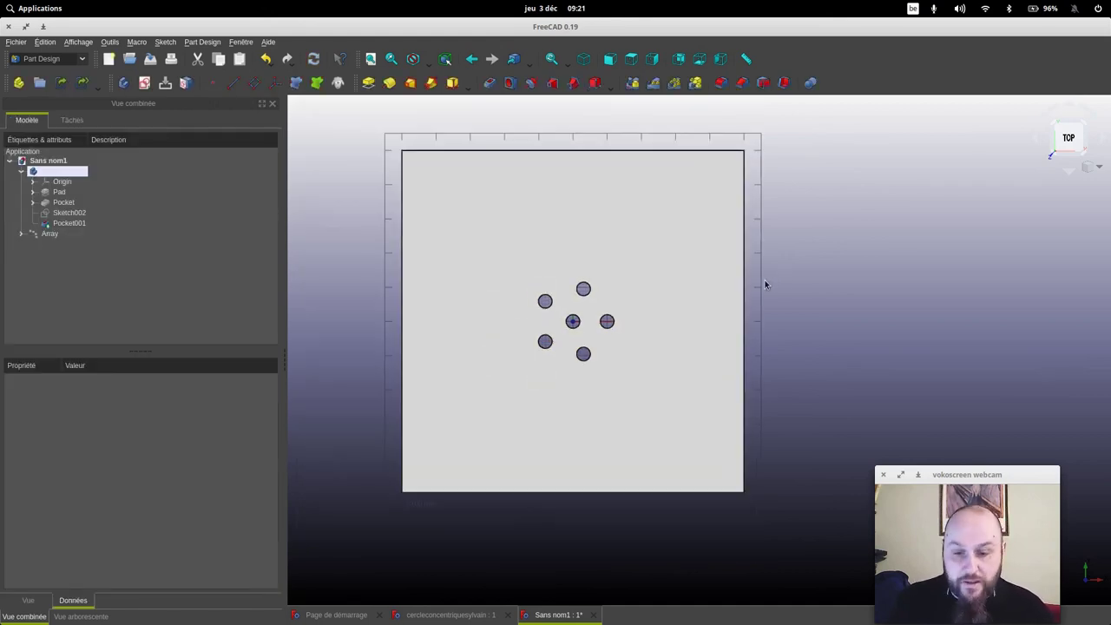
middle_click_drag(765, 307, 792, 280)
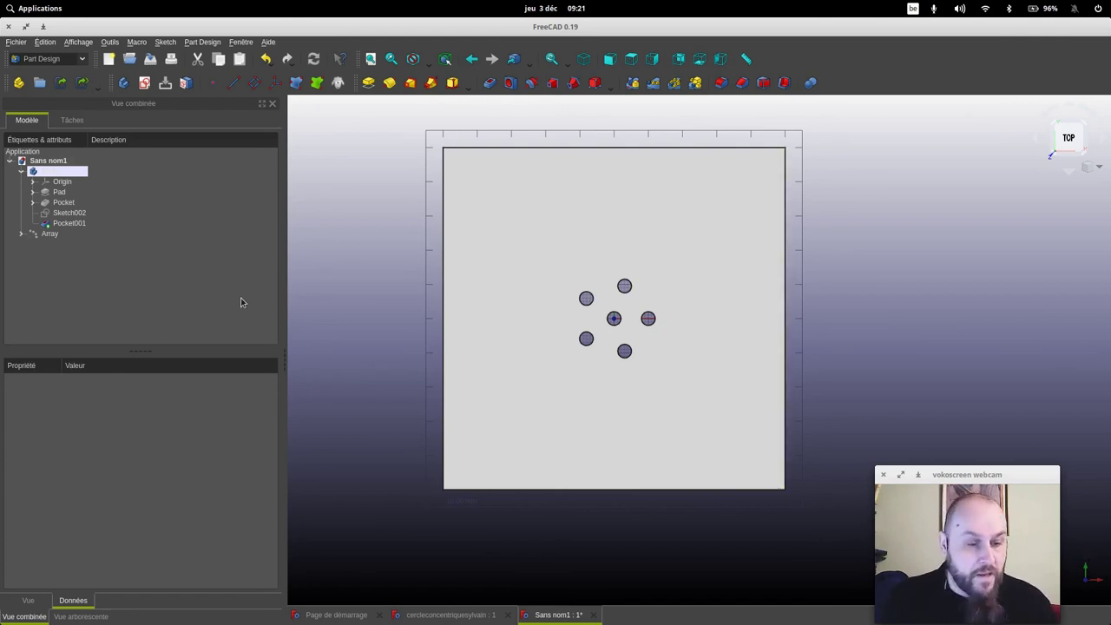
left_click(48, 234)
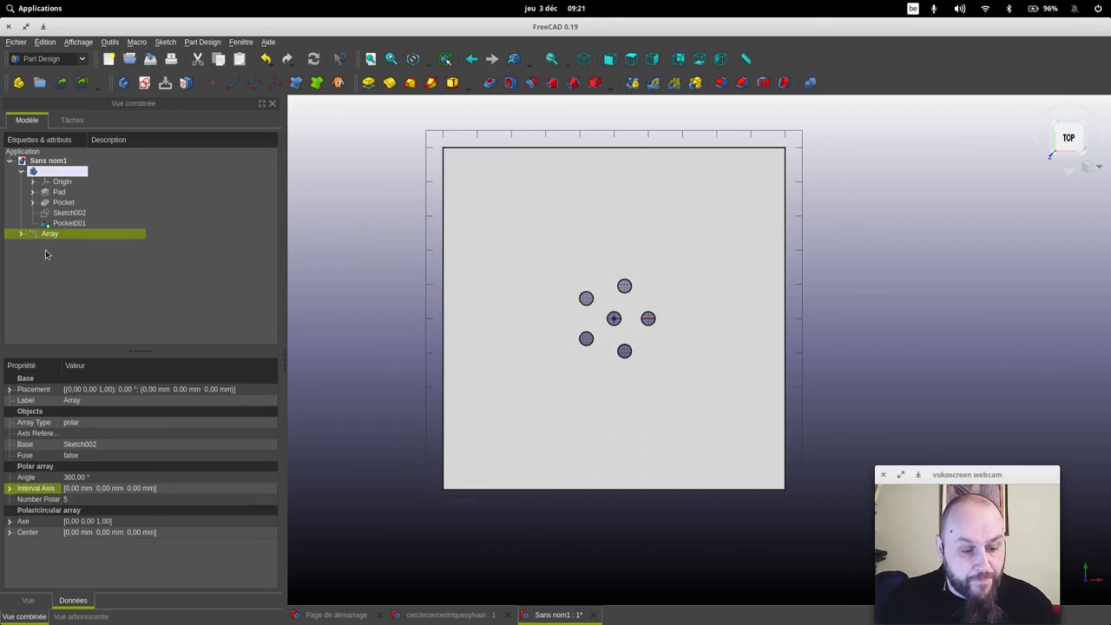
left_click(81, 499)
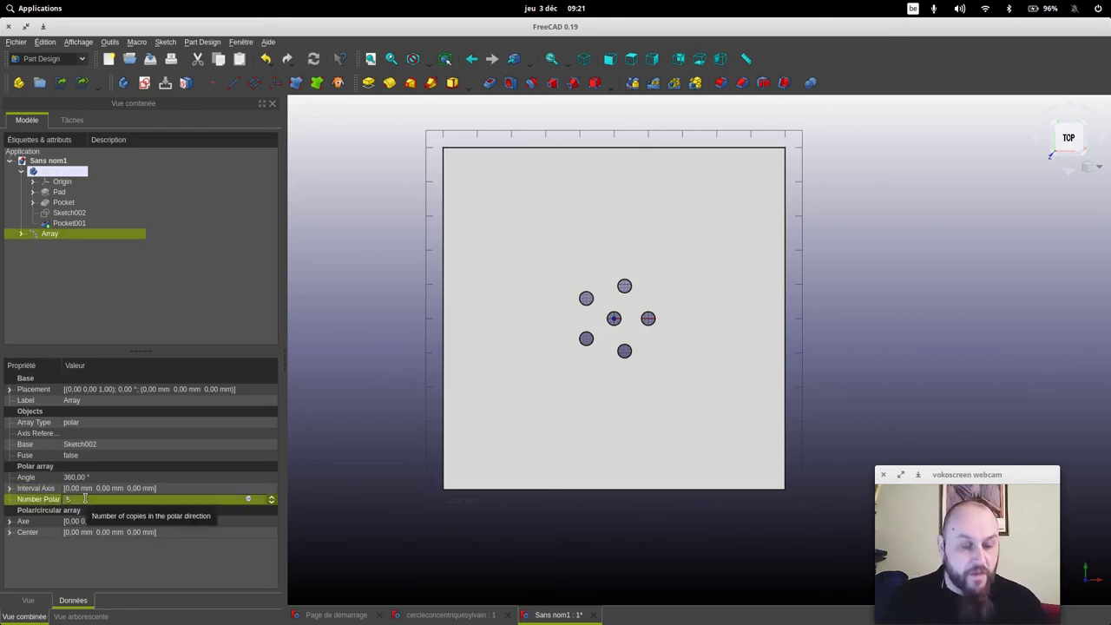
left_click(271, 495)
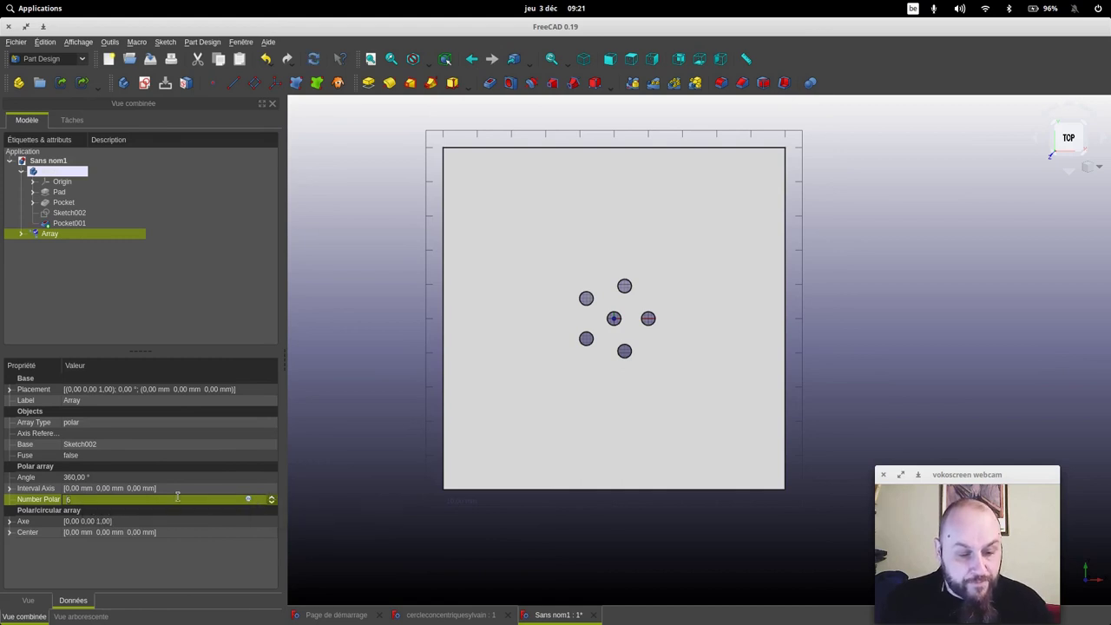
left_click(171, 488)
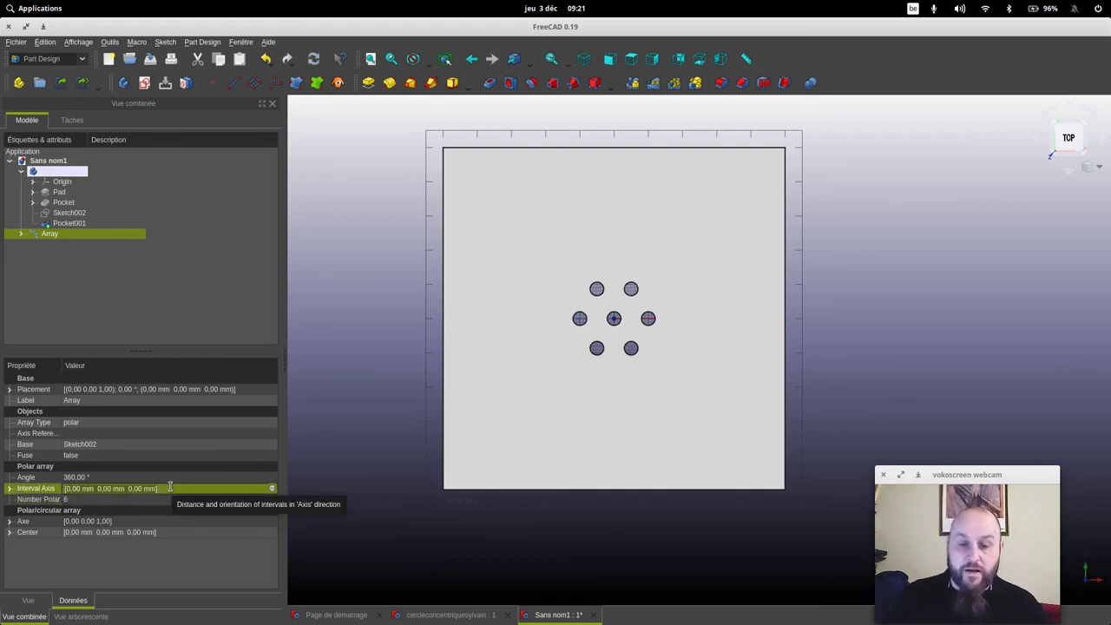
left_click(111, 499)
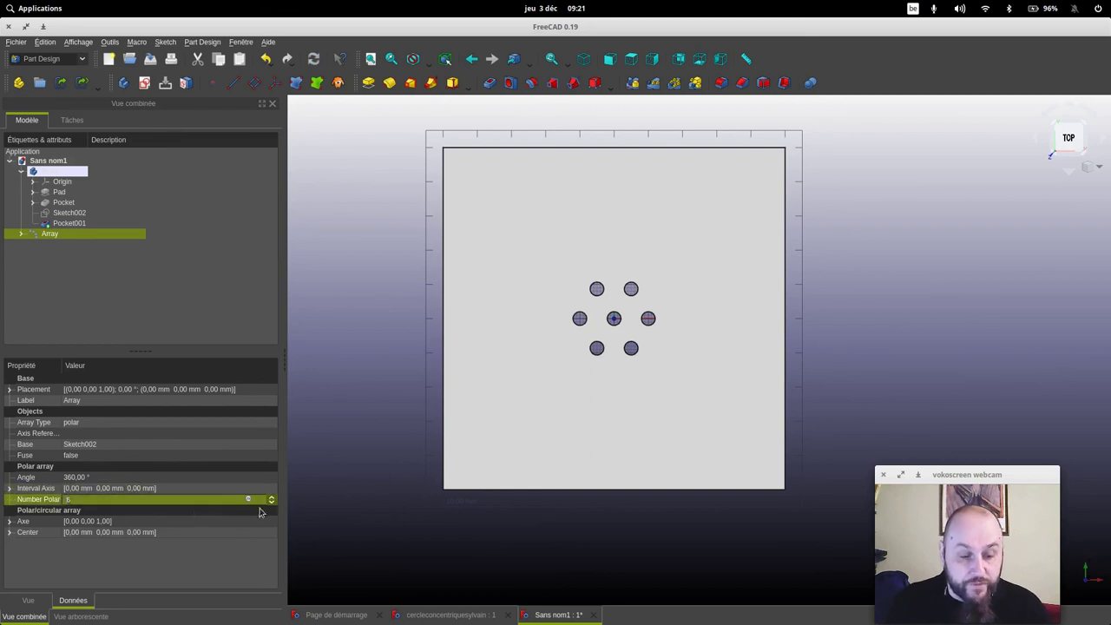
left_click(270, 498)
left_click(206, 488)
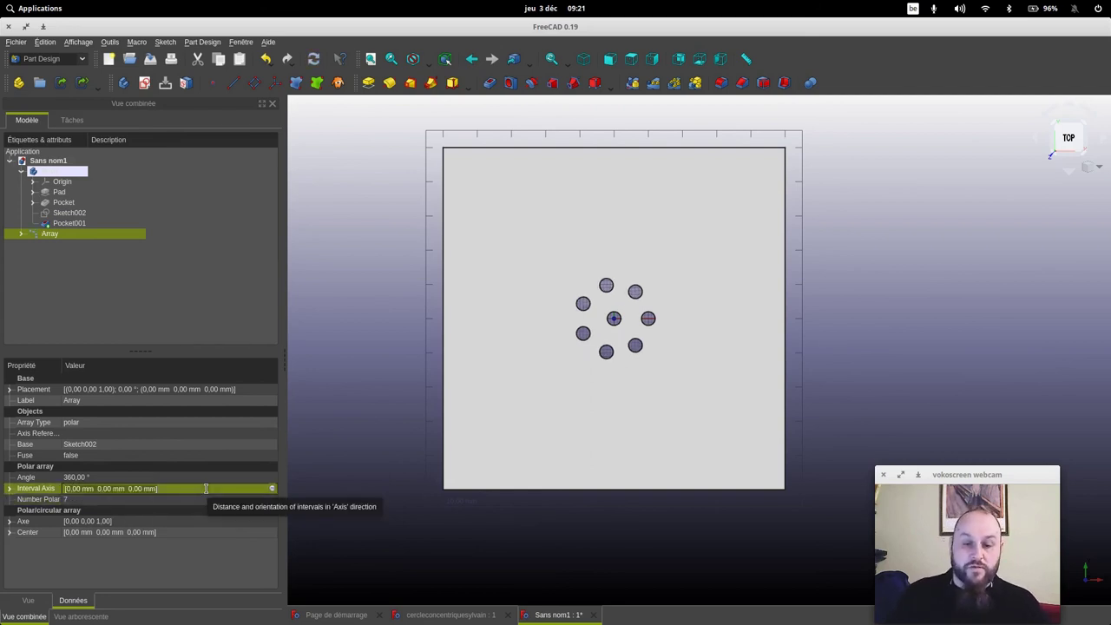
Lower the Array's Number Polar to 3.
left_click(269, 499)
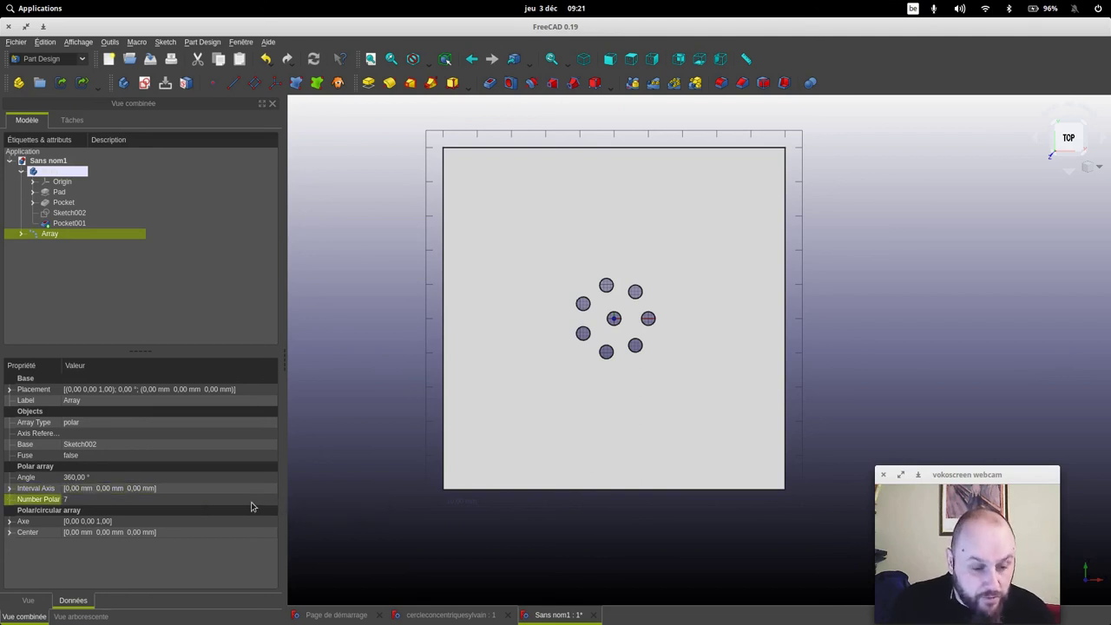
left_click(271, 502)
left_click(272, 502)
left_click(271, 503)
left_click(208, 488)
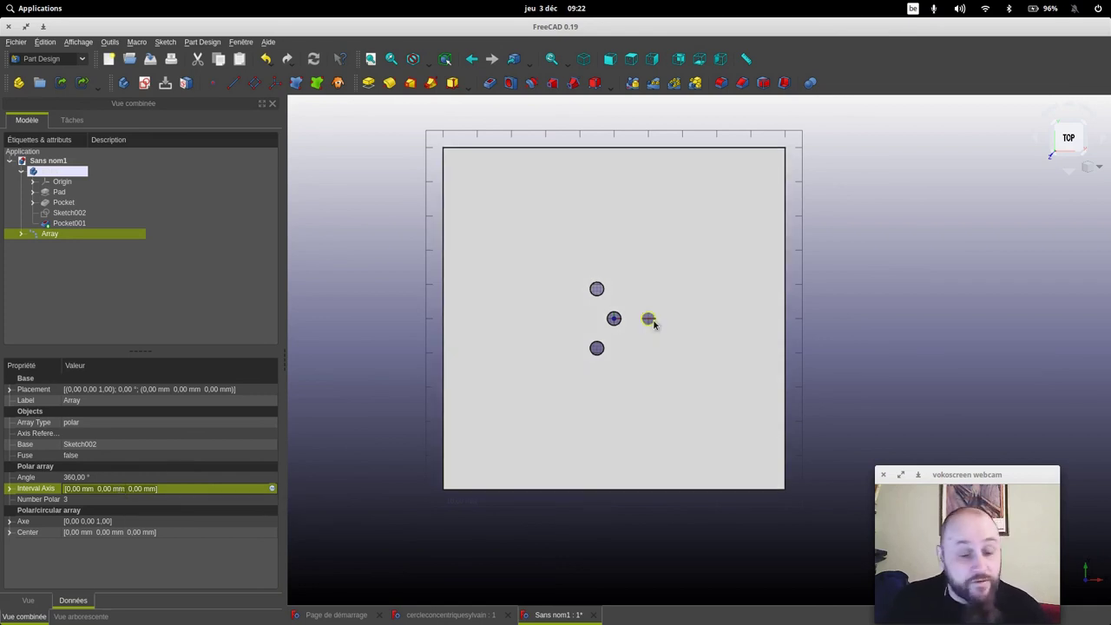
Change Sketch002's circle radius constraint from 2 mm to 3 mm and close the sketch.
left_click(72, 215)
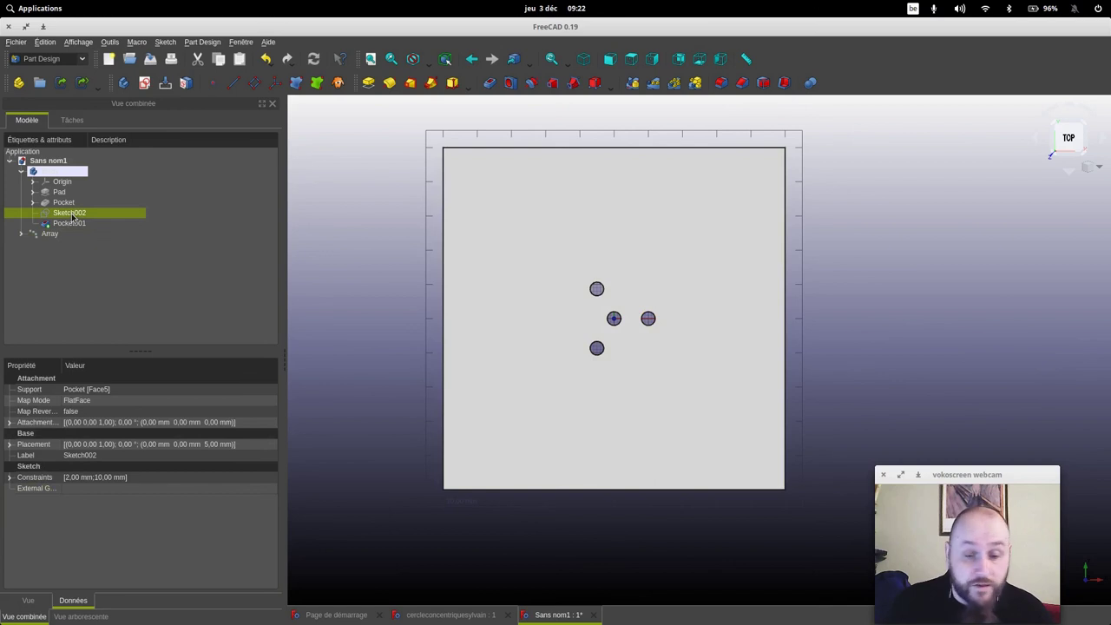
double_click(73, 217)
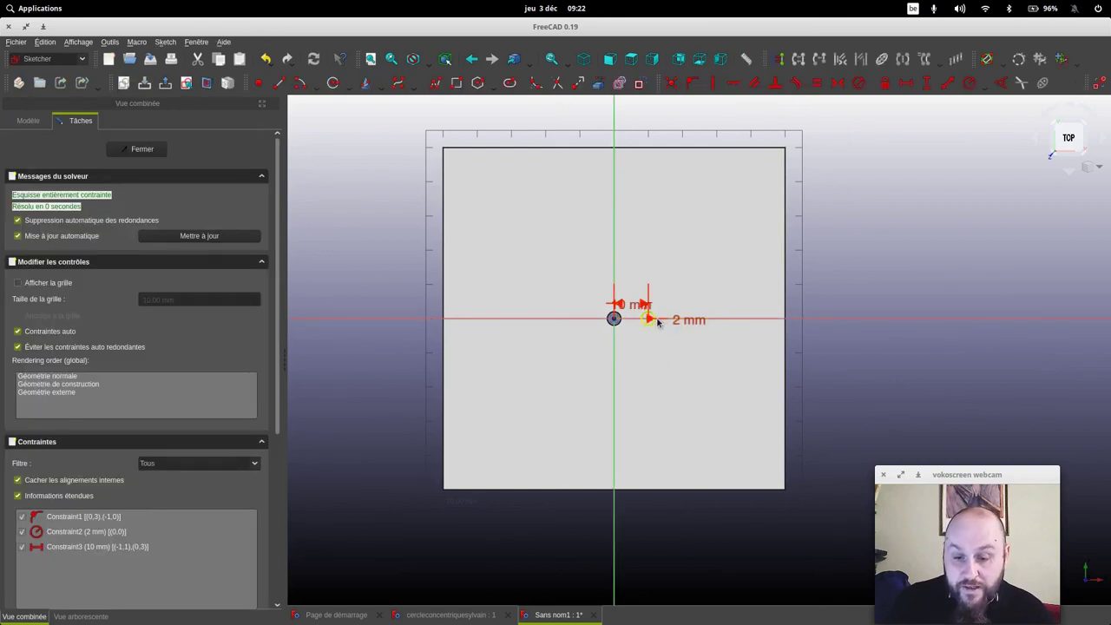
double_click(685, 320)
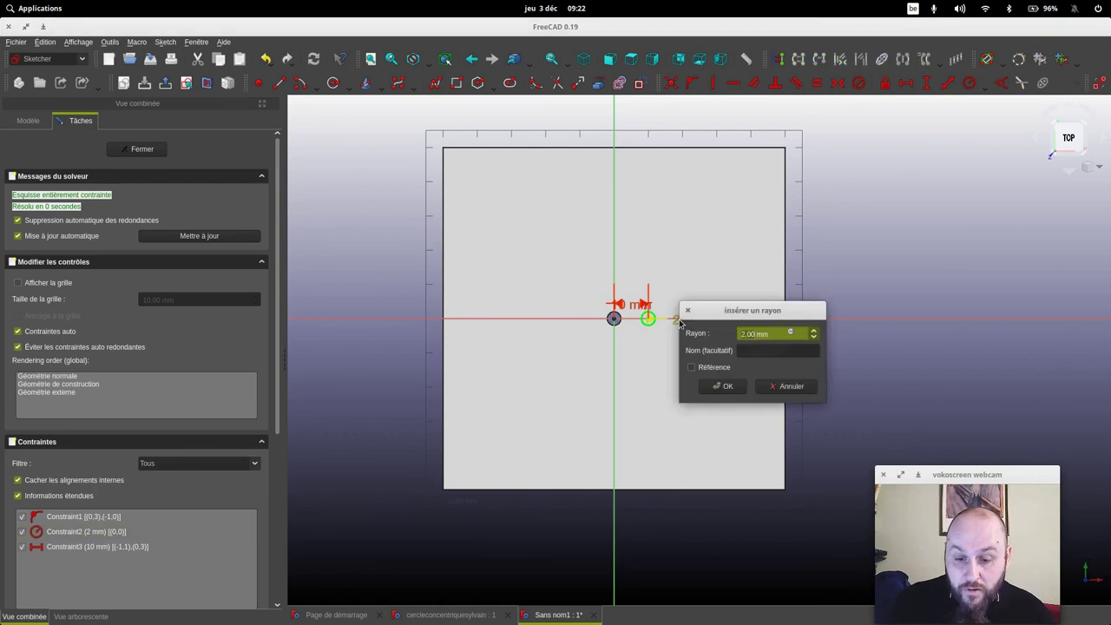
type("3")
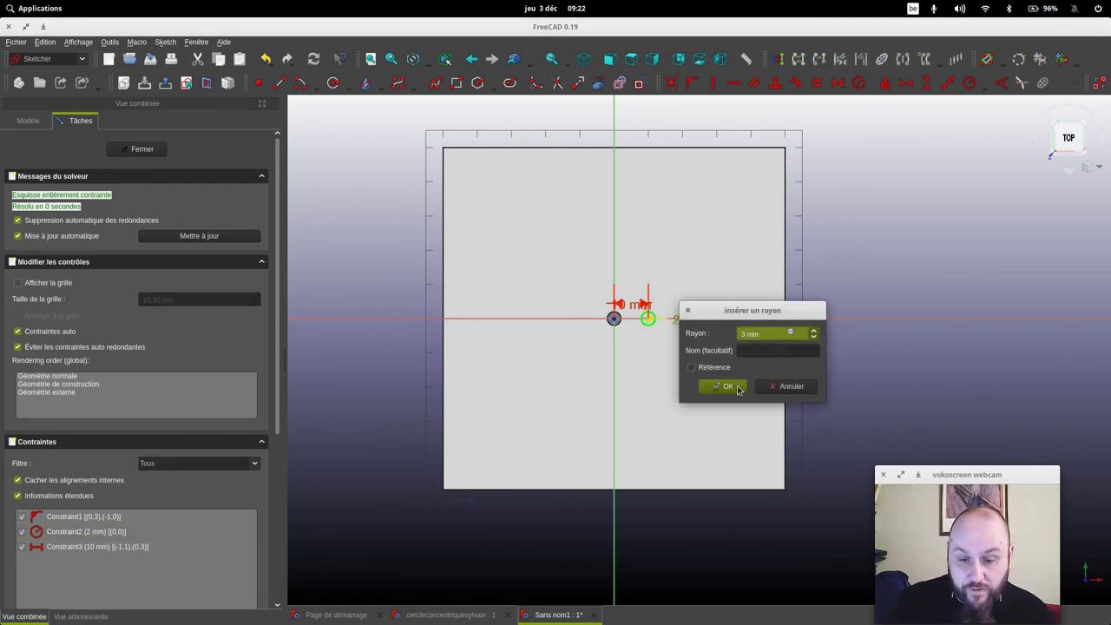
left_click(723, 386)
left_click(144, 151)
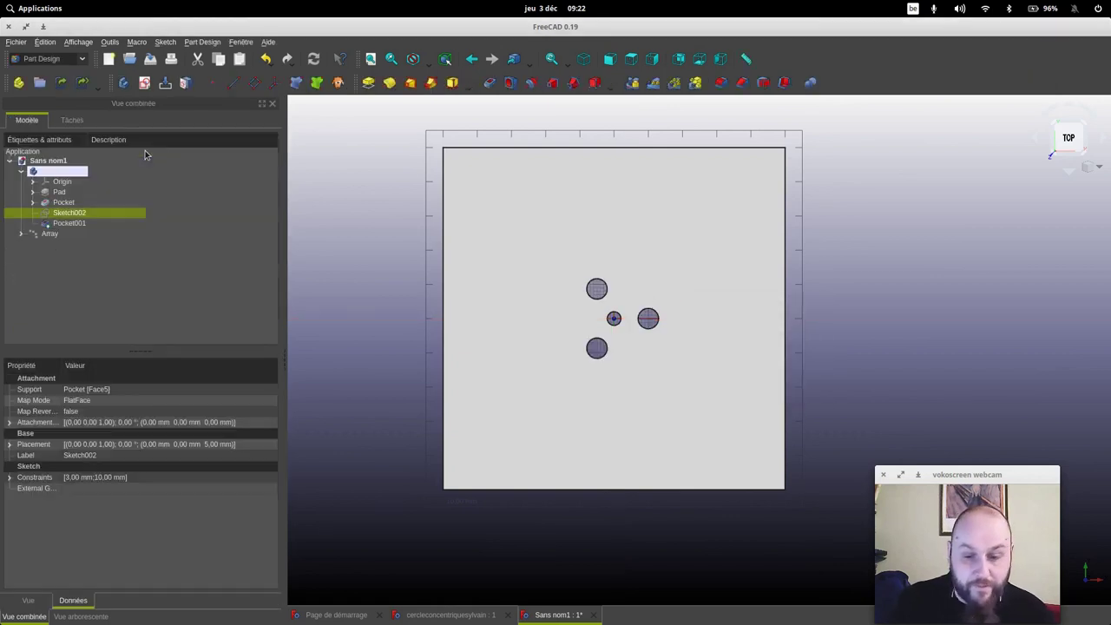
Set the Array's Number Polar property to 5.
left_click(50, 234)
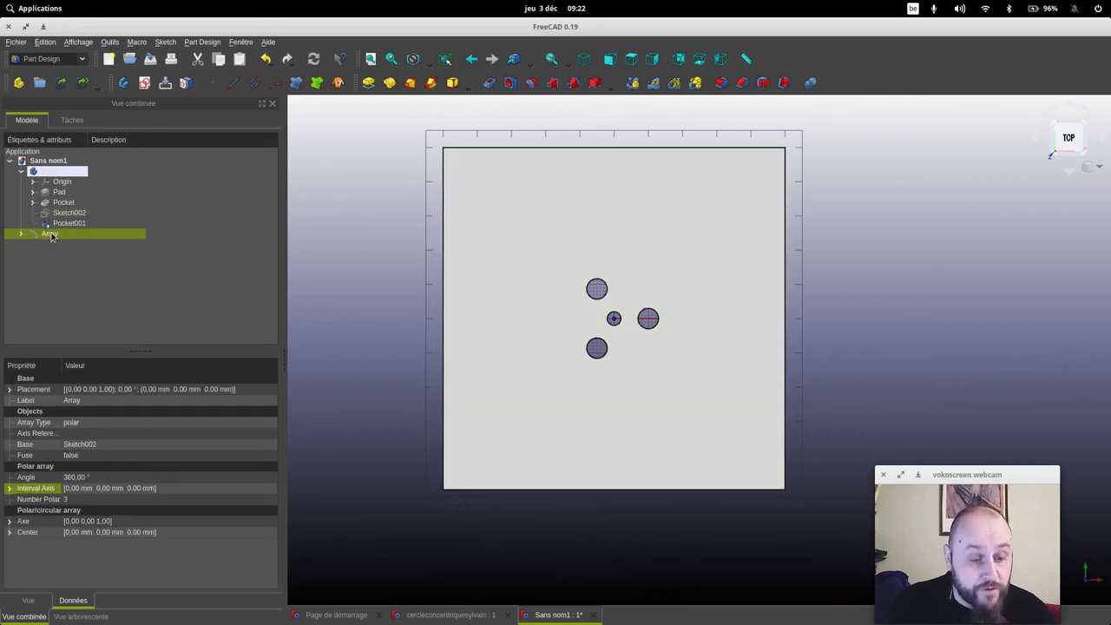
left_click(91, 499)
left_click(273, 497)
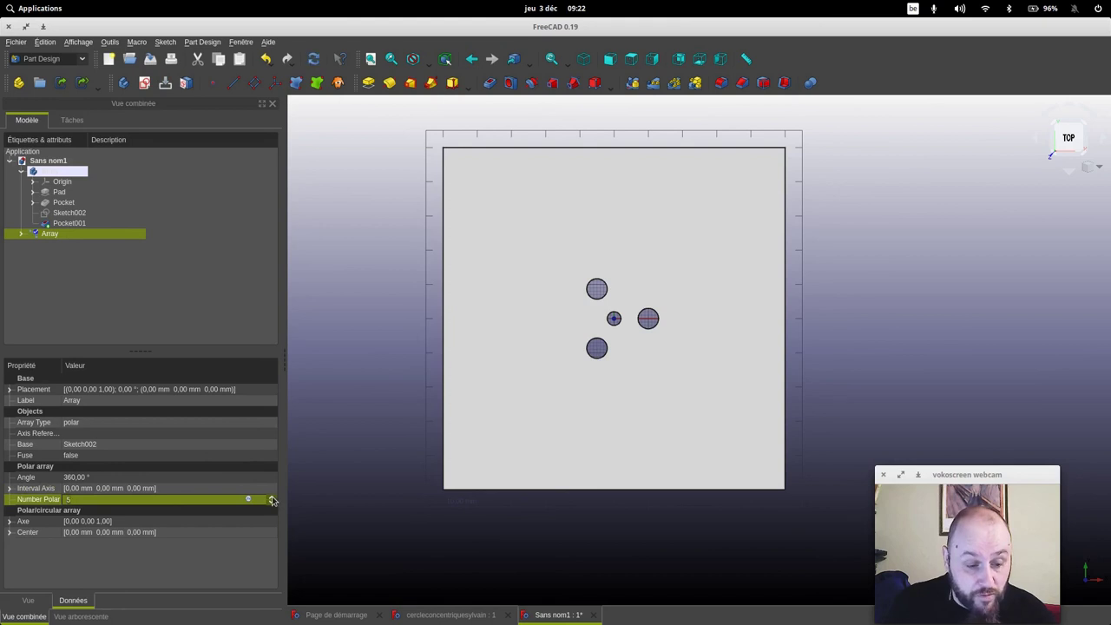
left_click(231, 489)
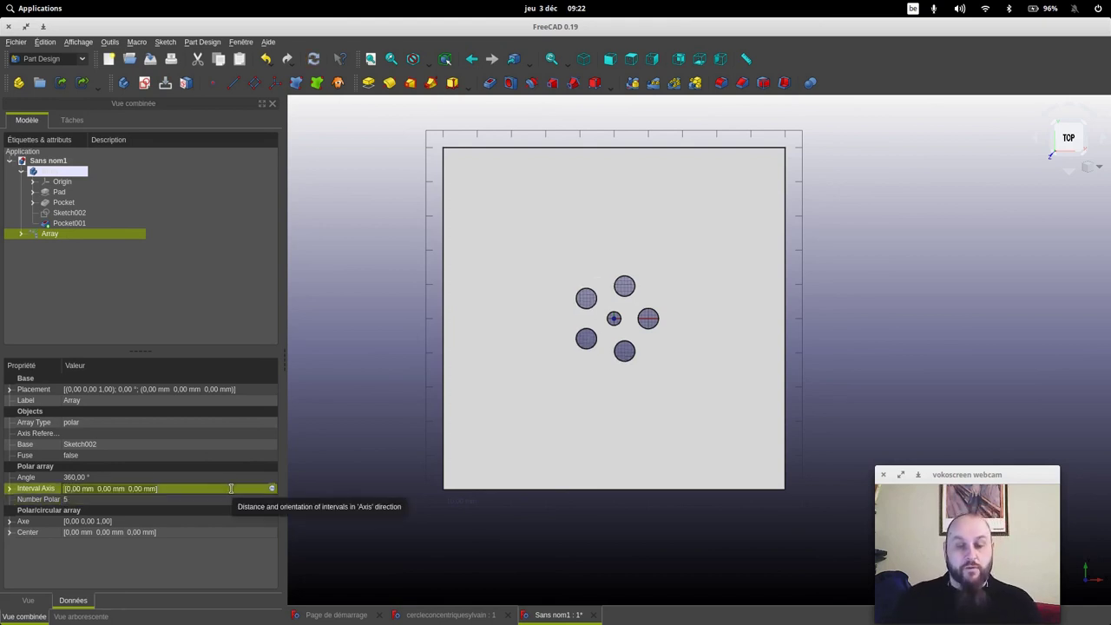